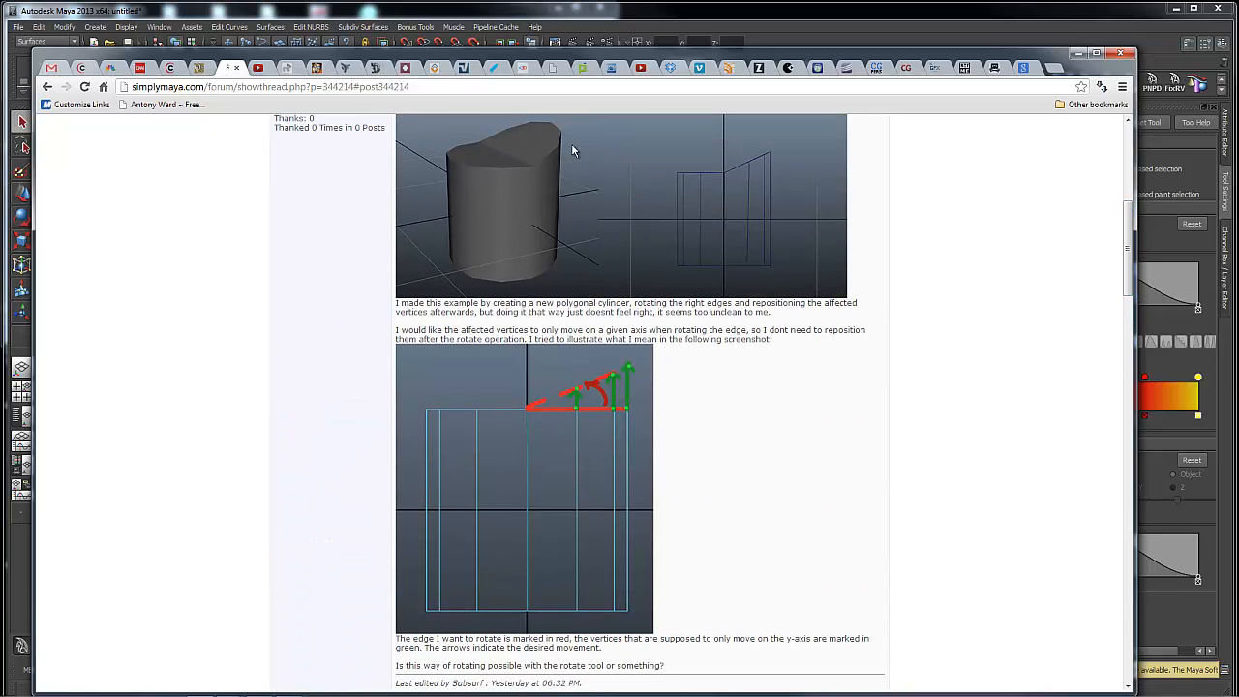
- Review the forum thread on rotating an edge along one axis and its cut-face reply, and switch to Maya
{"action": "left_click_drag", "start_coordinate": [1125, 300], "coordinate": [1126, 258]}
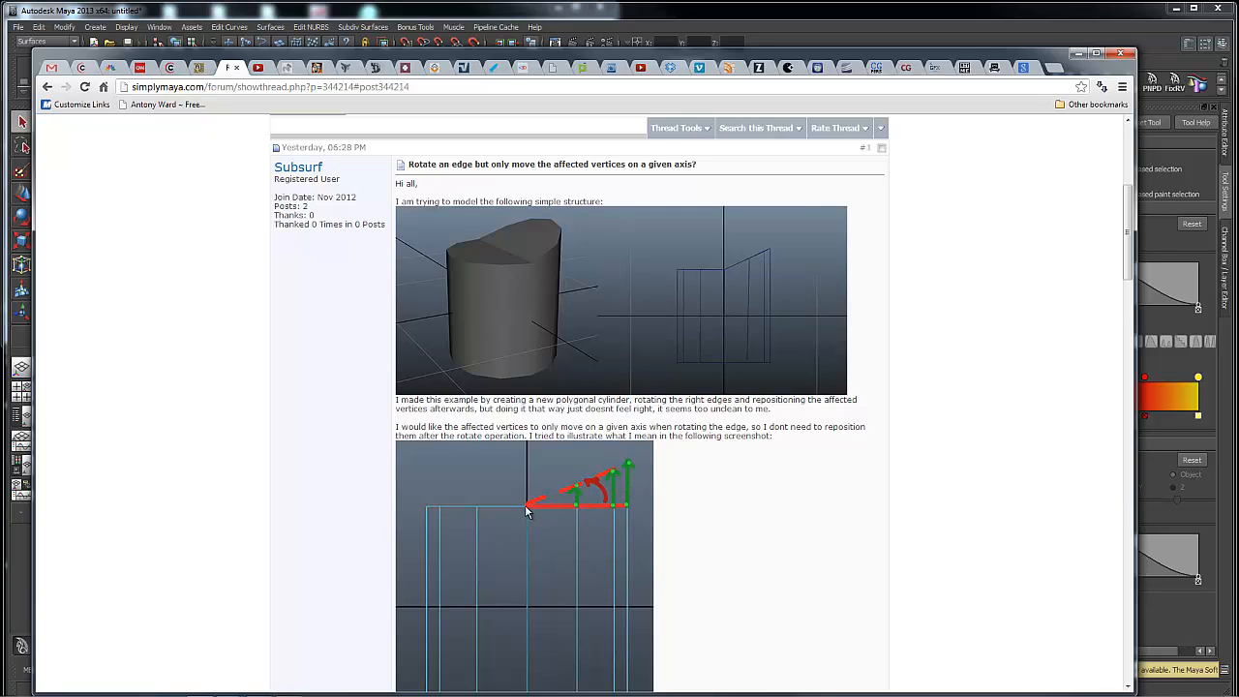
{"action": "left_click_drag", "start_coordinate": [1127, 230], "coordinate": [1028, 430]}
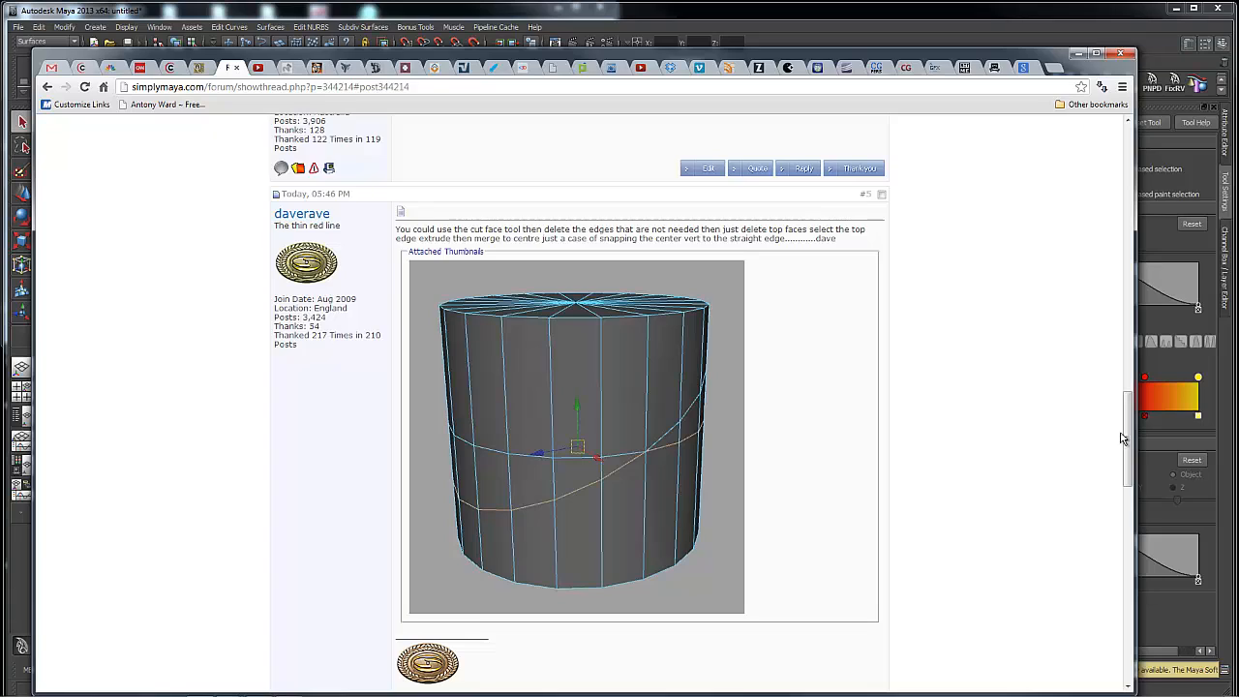
{"action": "mouse_move", "coordinate": [1124, 441]}
{"action": "left_mouse_down"}
{"action": "mouse_move", "coordinate": [1127, 191]}
{"action": "mouse_move", "coordinate": [1126, 441]}
{"action": "left_mouse_up"}
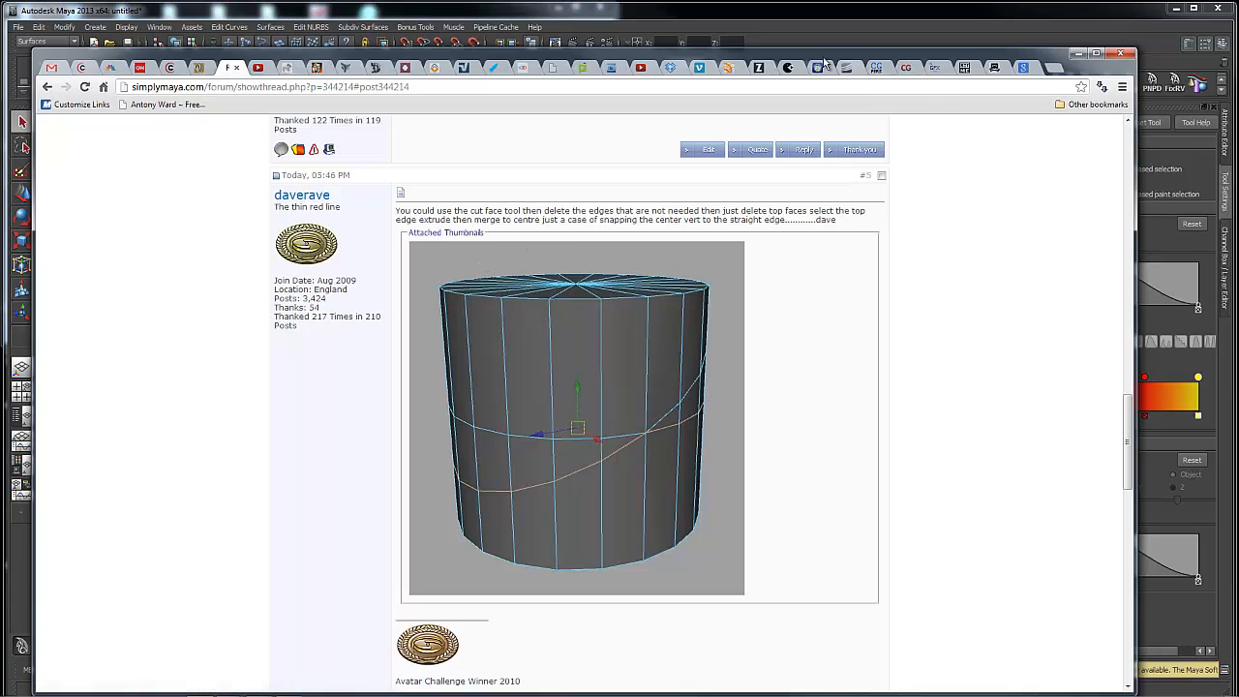
{"action": "left_click_drag", "start_coordinate": [815, 58], "coordinate": [1238, 78]}
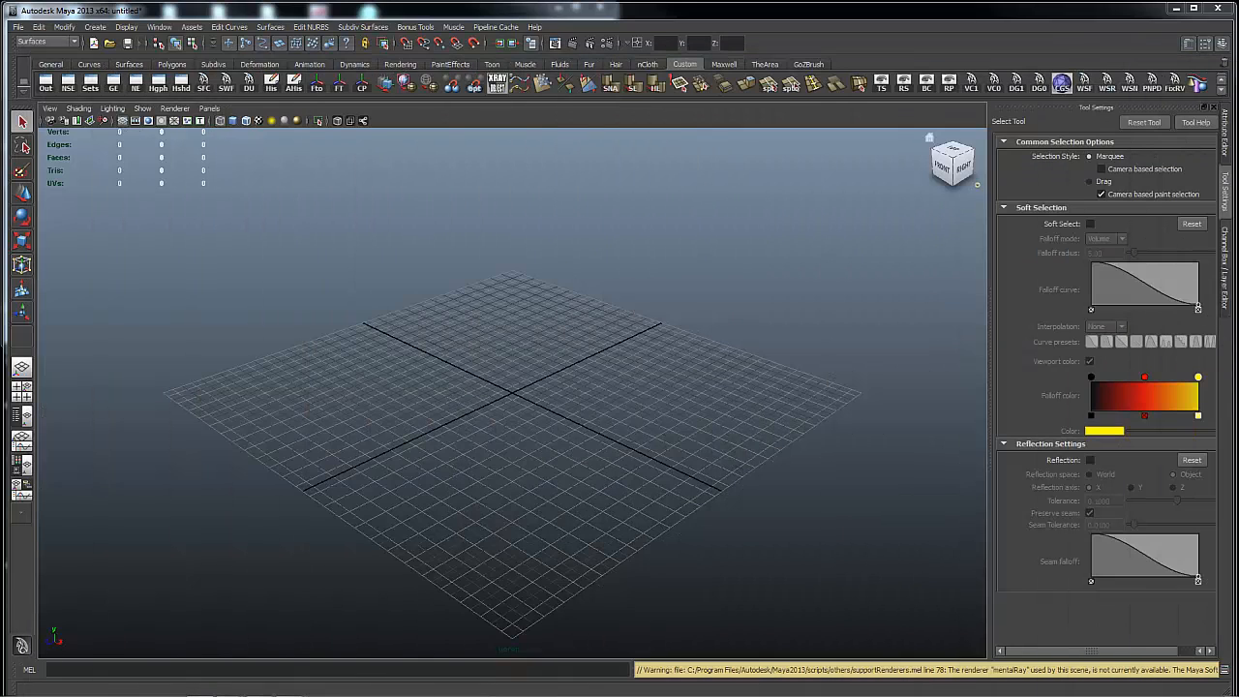
{"action": "left_click", "coordinate": [530, 395]}
{"action": "key", "text": "space"}
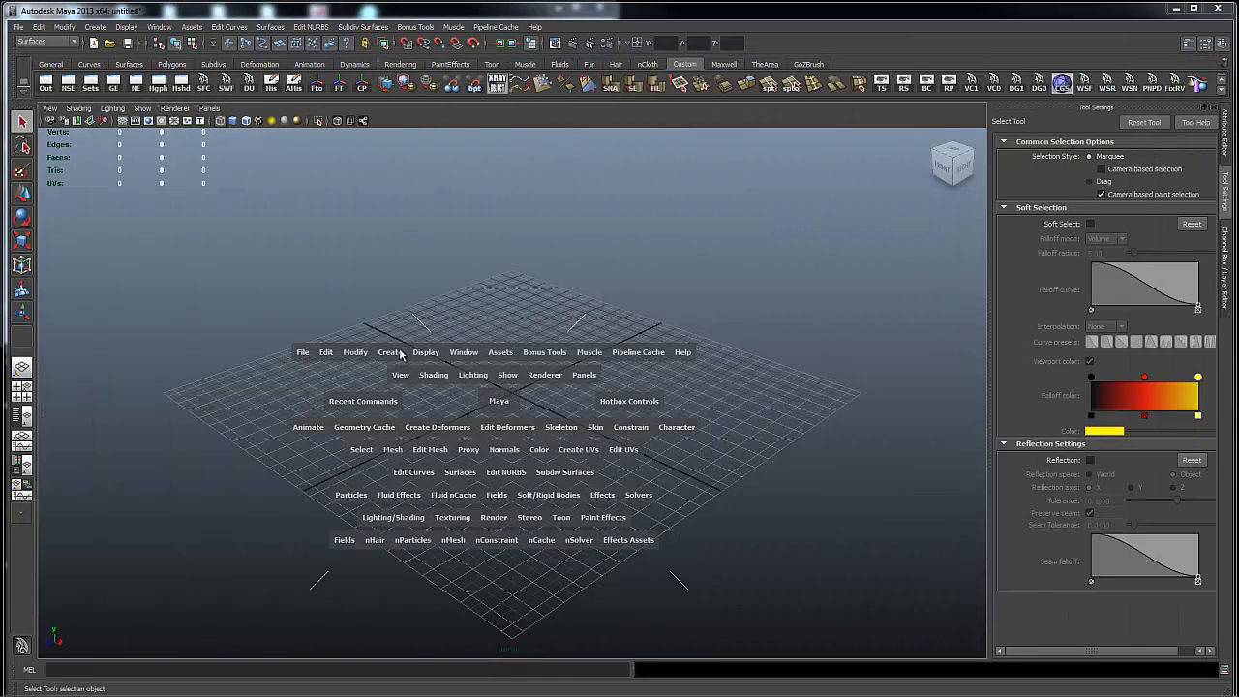
{"action": "left_click", "coordinate": [395, 357]}
{"action": "mouse_move", "coordinate": [467, 388]}
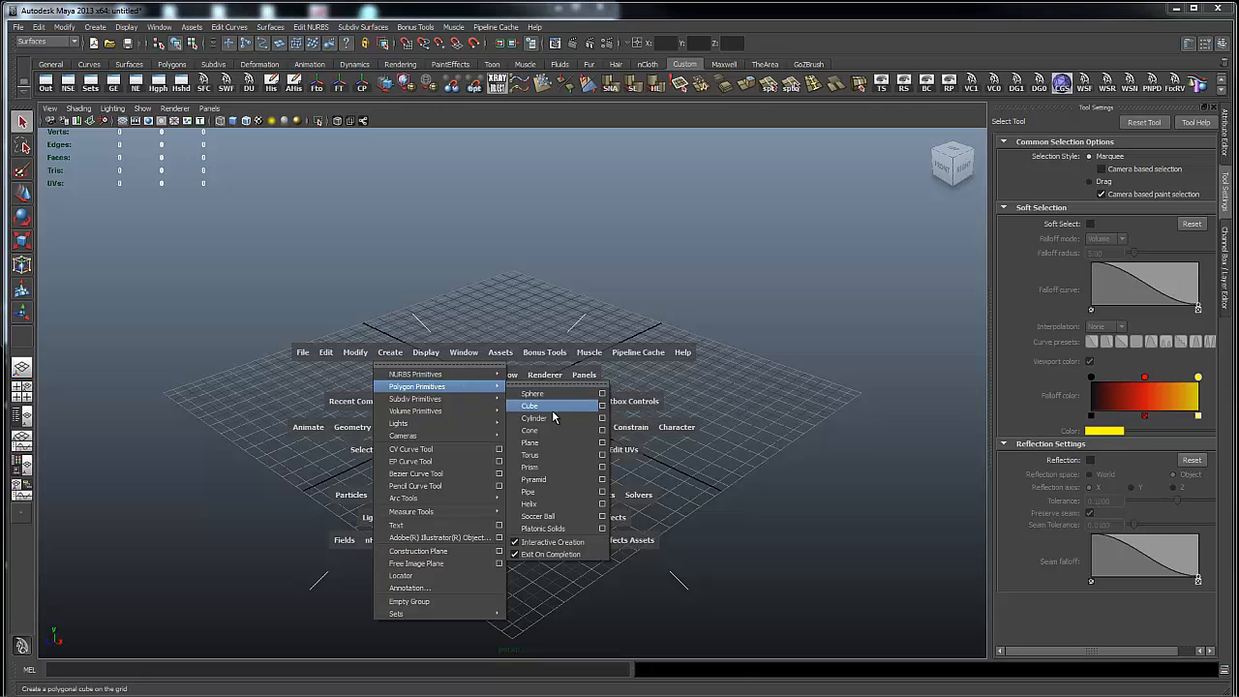
{"action": "left_click", "coordinate": [517, 406]}
{"action": "left_click_drag", "start_coordinate": [453, 383], "coordinate": [517, 253]}
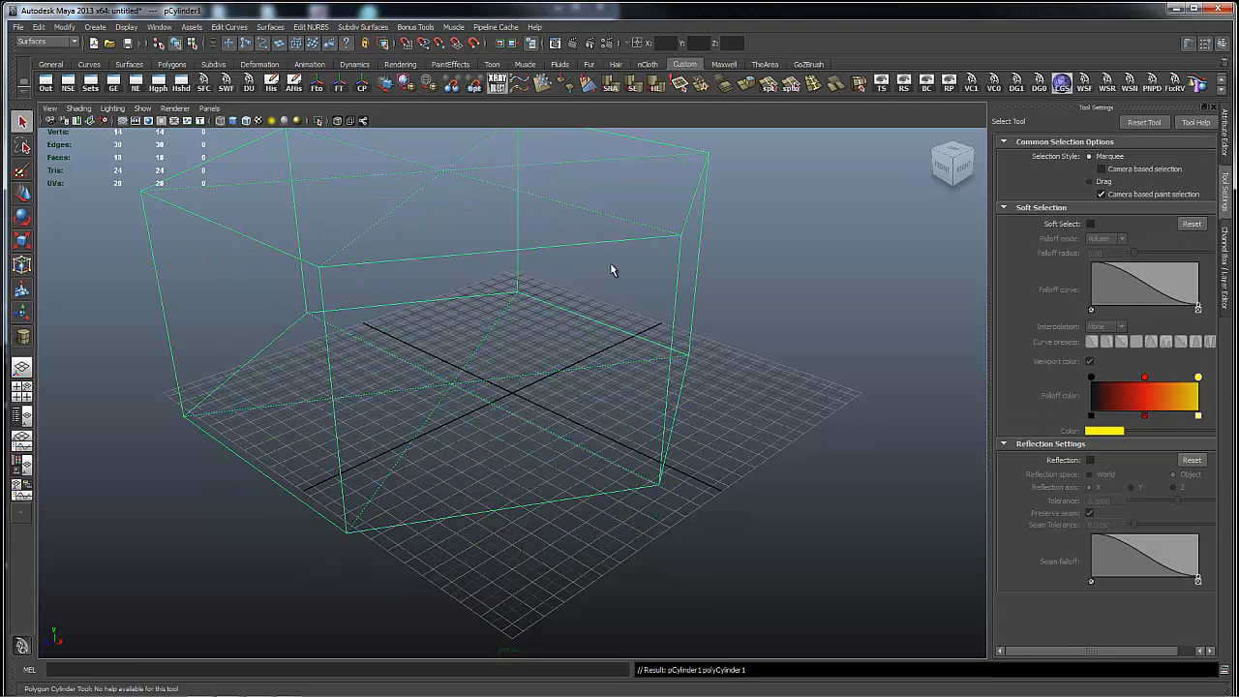
{"action": "right_click_drag", "start_coordinate": [829, 360], "coordinate": [513, 296], "text": "alt"}
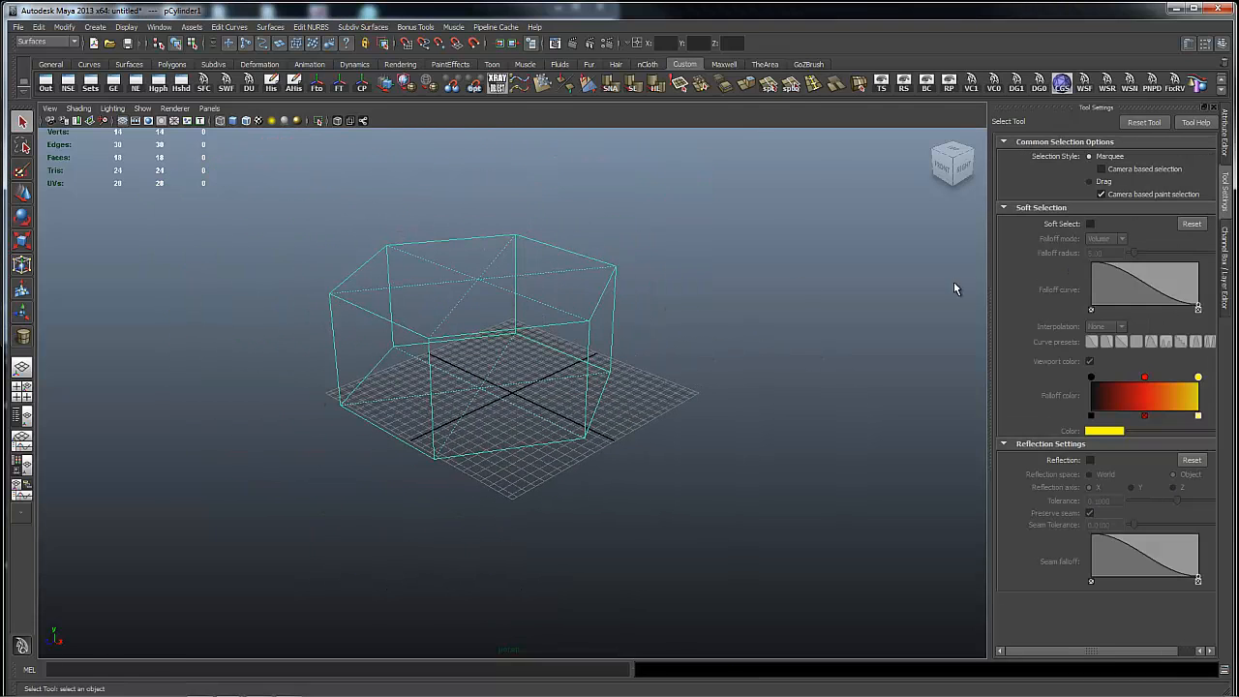
{"action": "key", "text": "ctrl+z"}
- Create a polygon cylinder at the grid centre, about 6.8 units in radius and 15.3 units high
{"action": "key", "text": "space"}
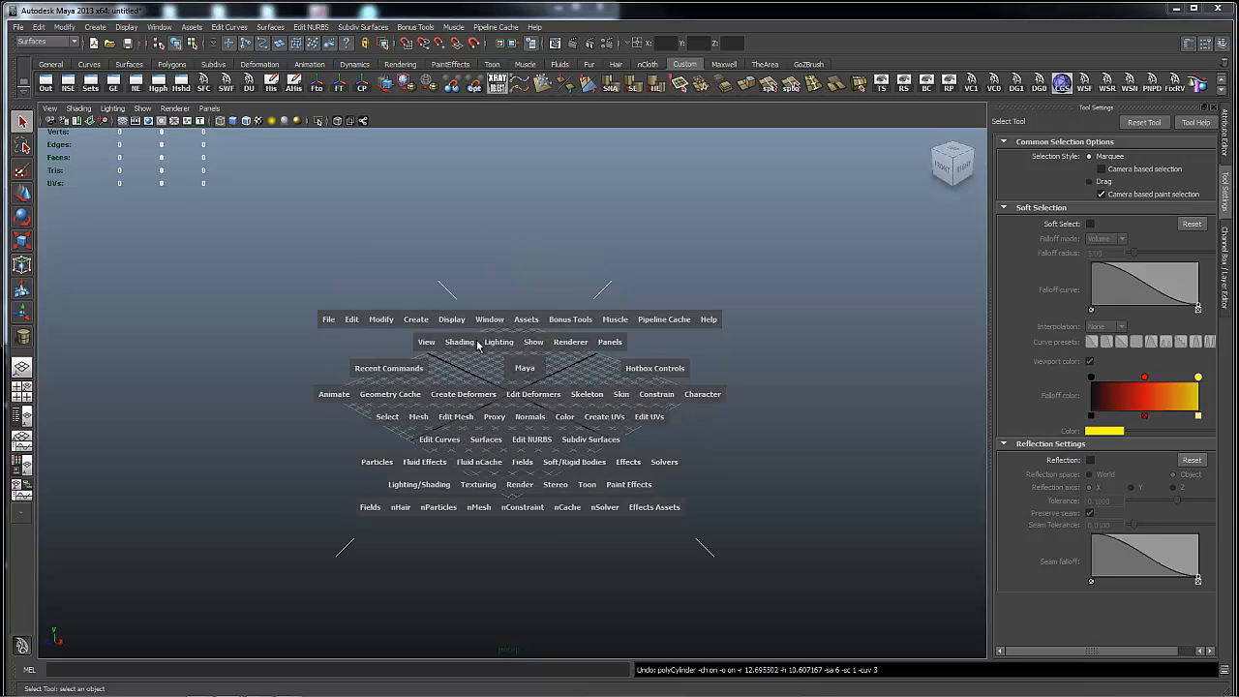
{"action": "left_click", "coordinate": [425, 323]}
{"action": "mouse_move", "coordinate": [522, 367]}
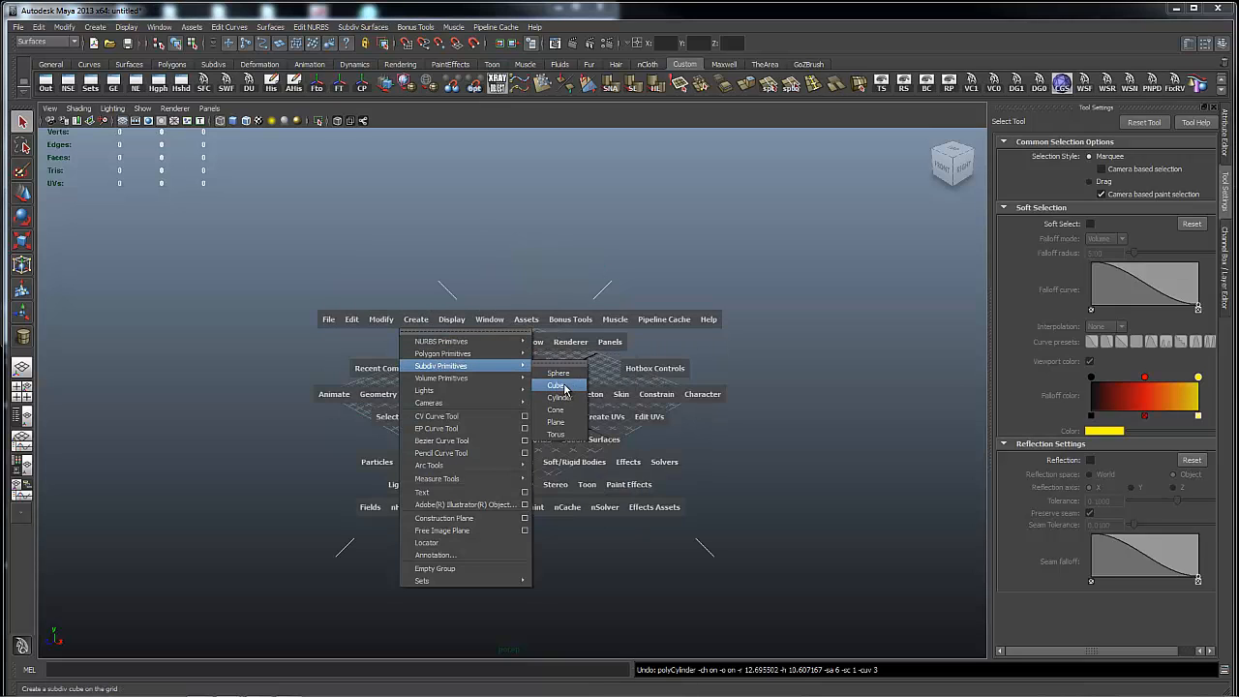
{"action": "mouse_move", "coordinate": [484, 355]}
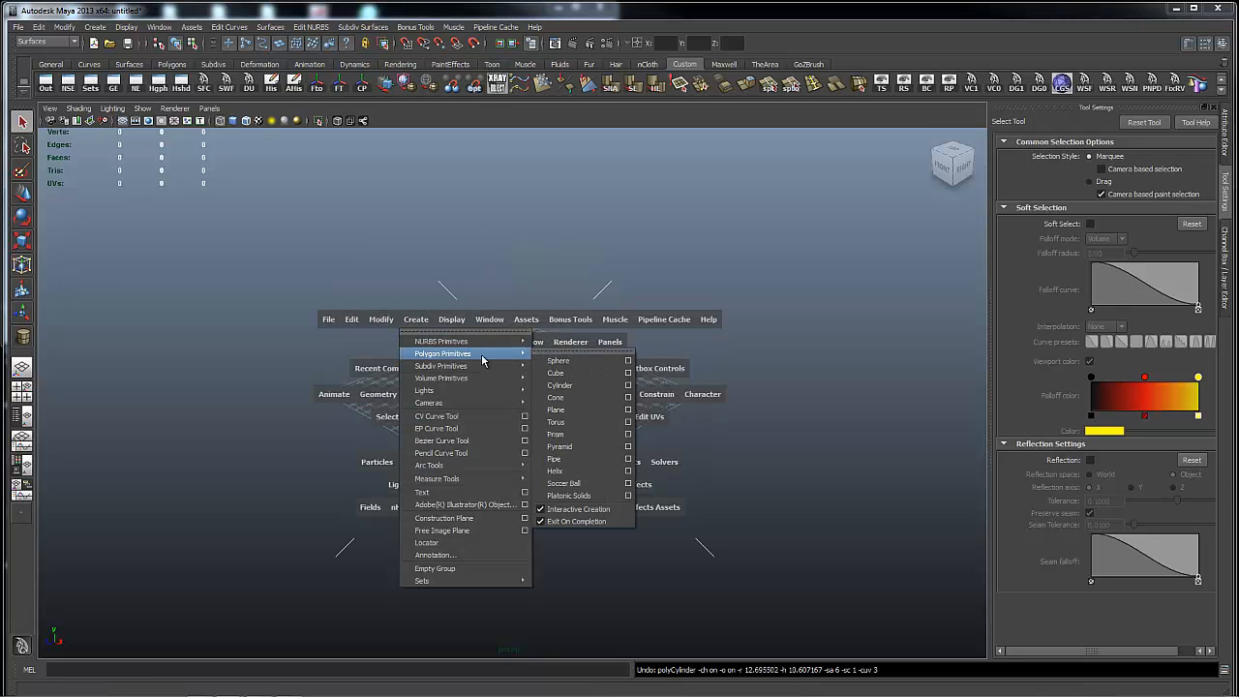
{"action": "left_click", "coordinate": [586, 383]}
{"action": "left_click_drag", "start_coordinate": [519, 401], "coordinate": [587, 416]}
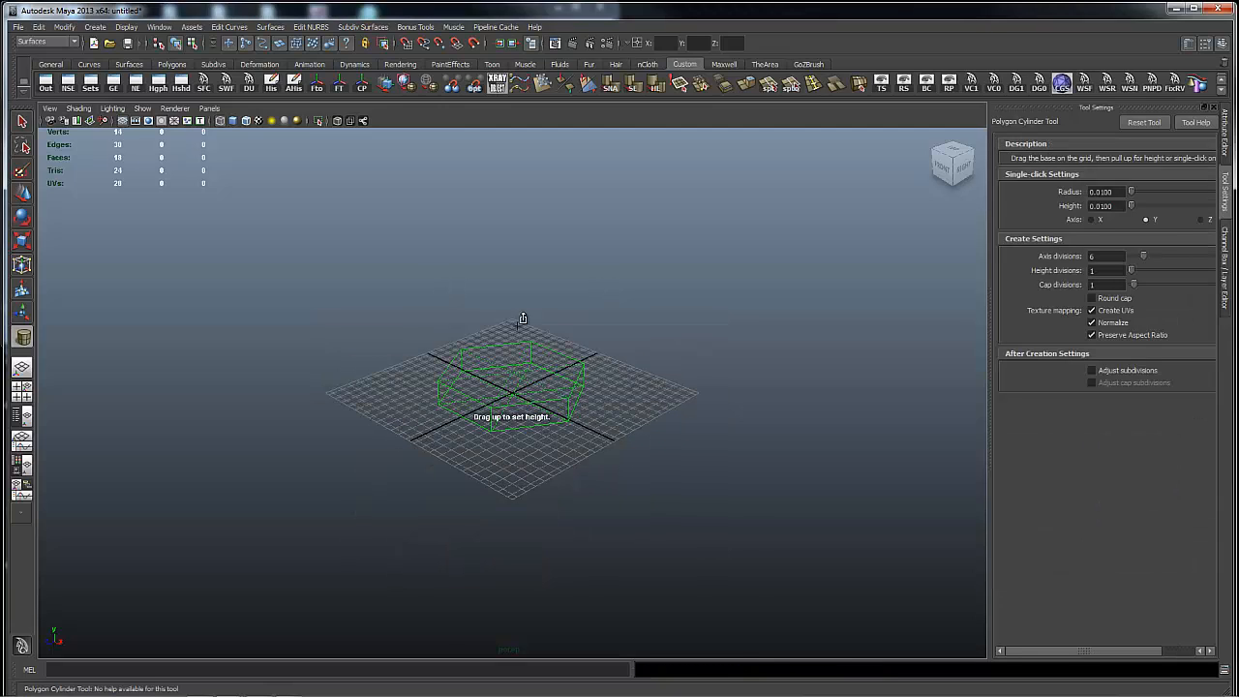
{"action": "left_click_drag", "start_coordinate": [512, 312], "coordinate": [514, 237]}
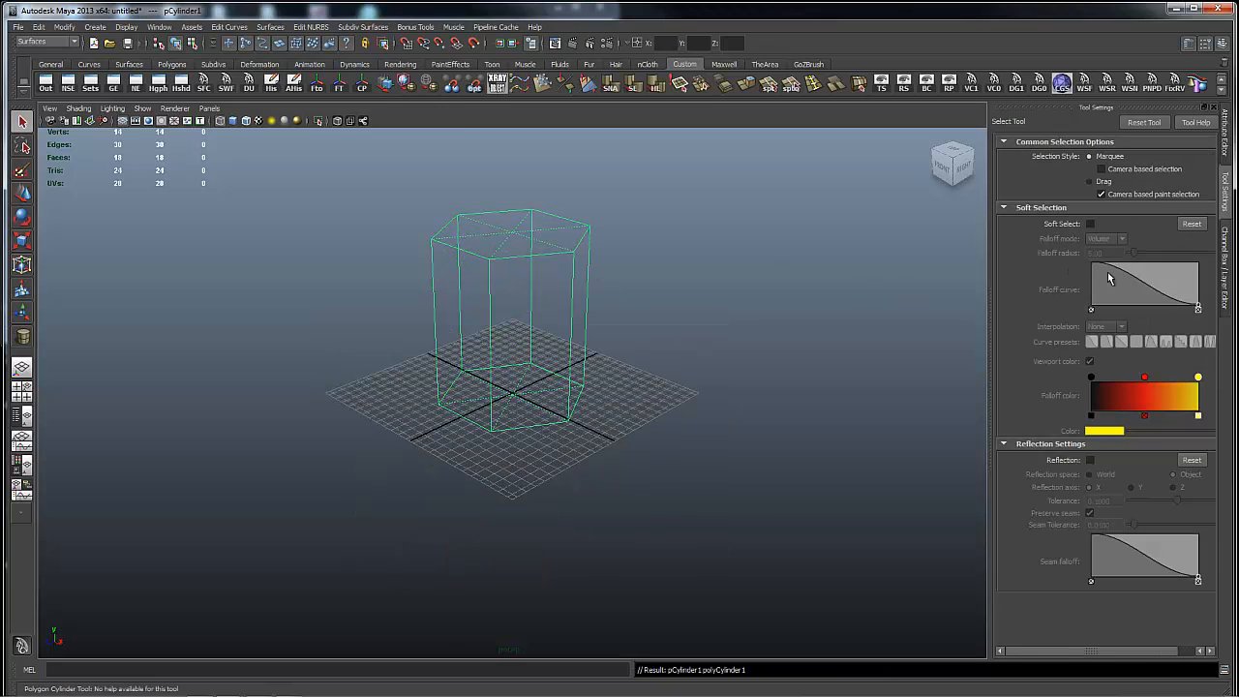
- Set the cylinder's axis subdivisions to 12 and its cap subdivisions to 0
{"action": "left_click", "coordinate": [1229, 303]}
{"action": "left_click", "coordinate": [1030, 292]}
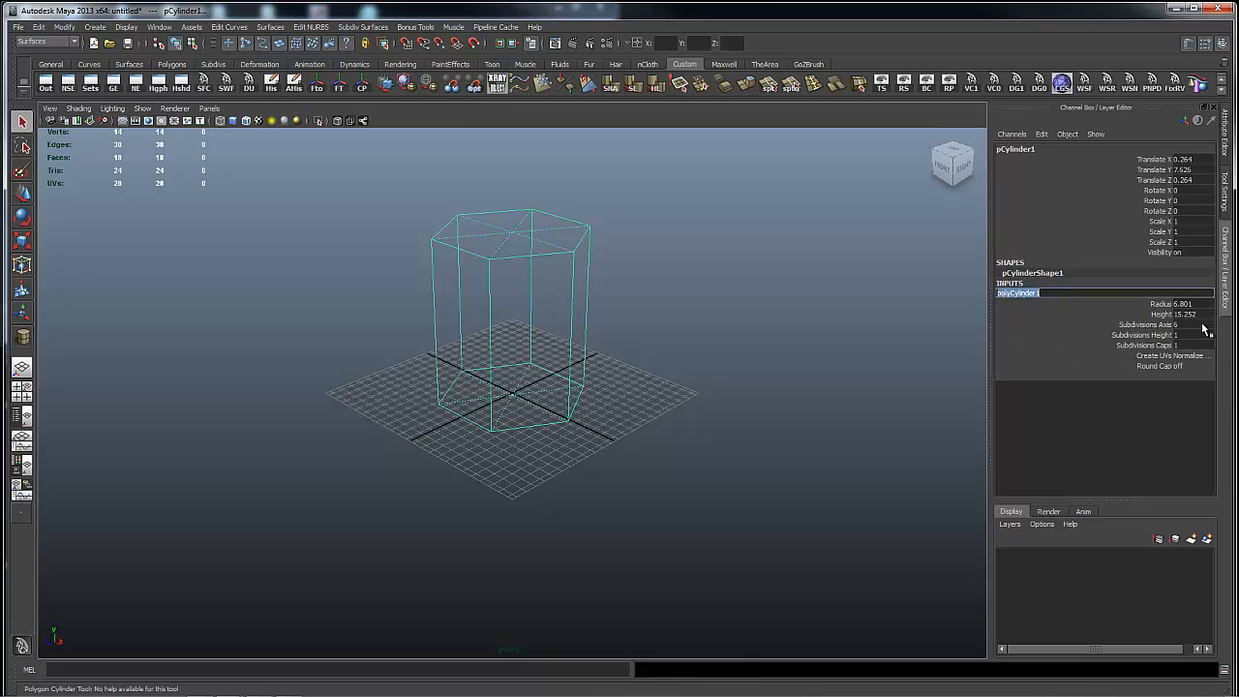
{"action": "left_click", "coordinate": [1196, 324]}
{"action": "key", "text": "Return"}
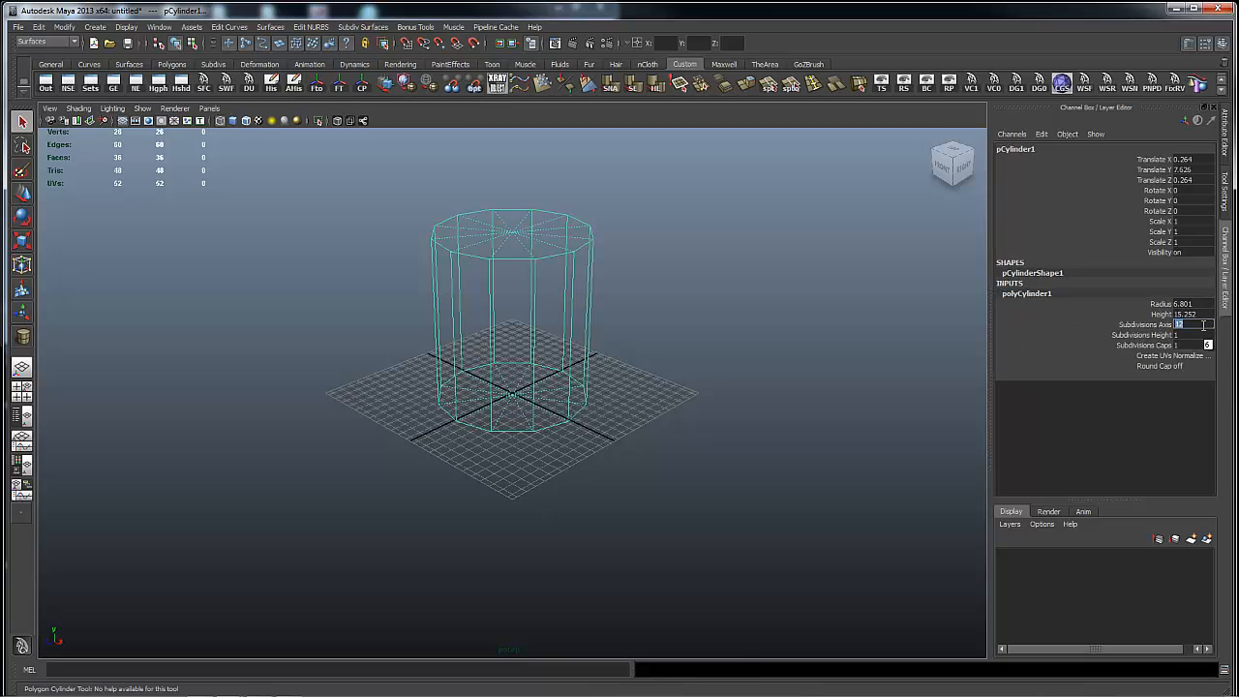
{"action": "left_click", "coordinate": [1196, 344]}
{"action": "type", "text": "0"}
{"action": "key", "text": "Return"}
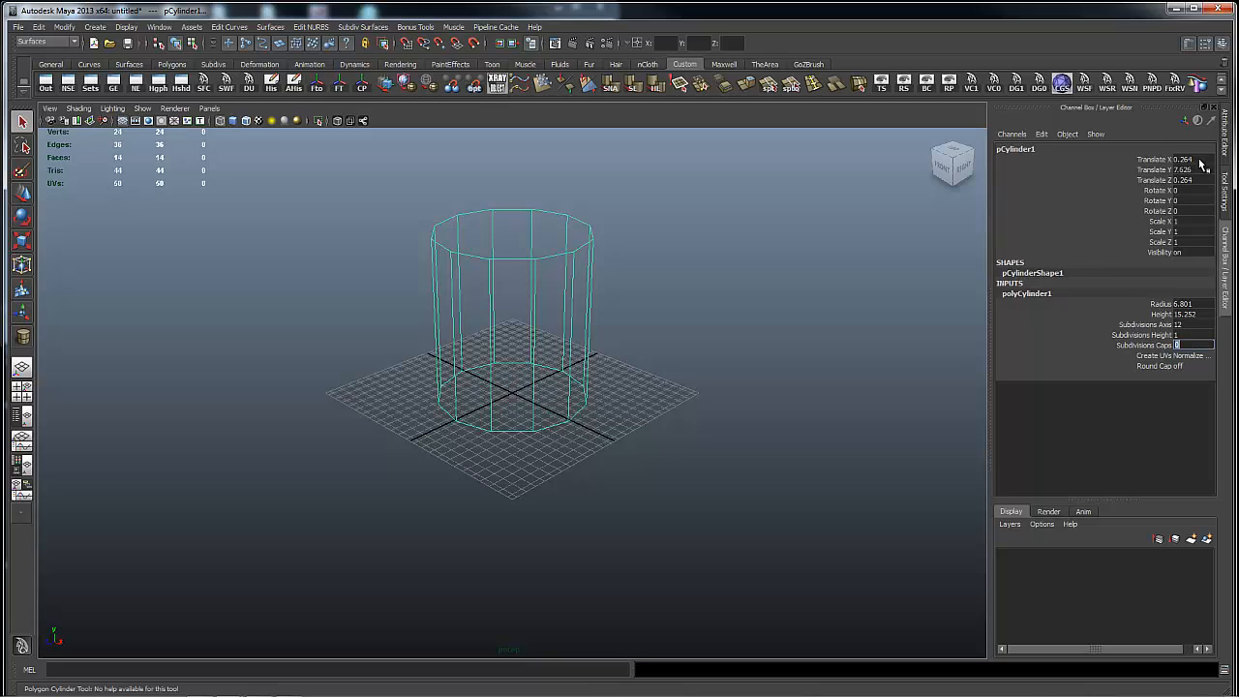
- Move the cylinder to the origin by setting its X, Y and Z translation to 0
{"action": "left_click_drag", "start_coordinate": [1203, 159], "coordinate": [1200, 179]}
{"action": "type", "text": "0"}
{"action": "key", "text": "Return"}
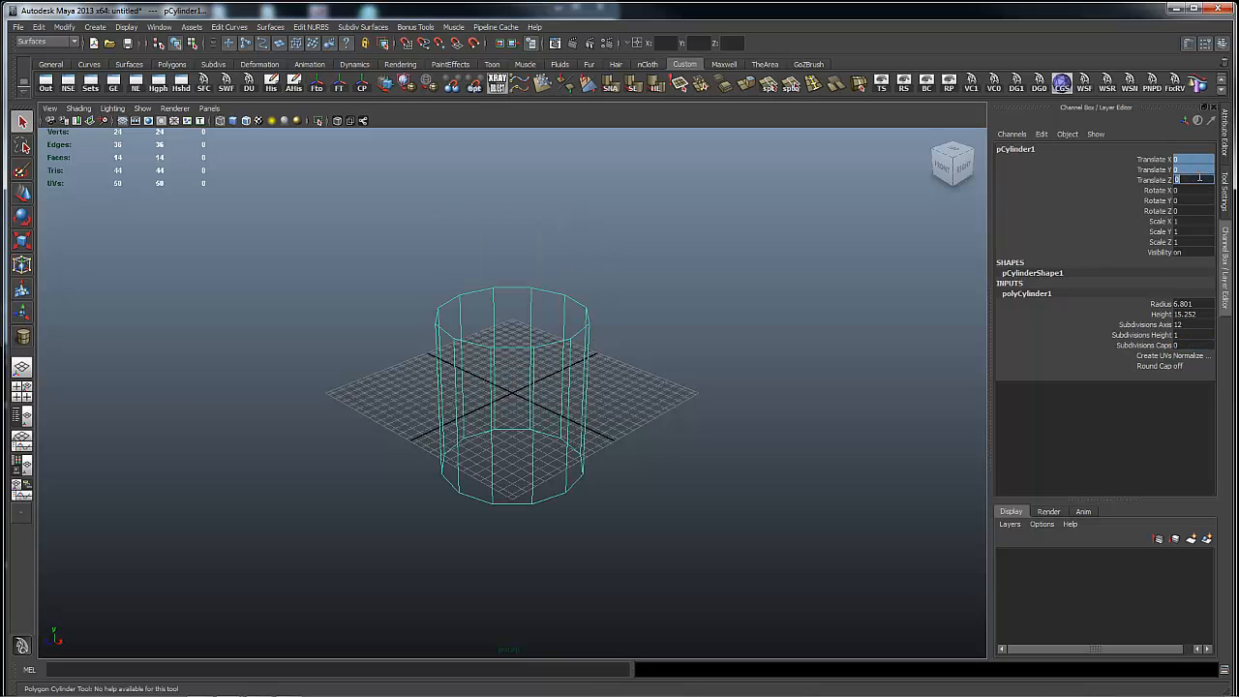
- Create a polygon cube overlapping the cylinder, about 20.8 units wide, 13 units high and 14.5 units deep
{"action": "left_click_drag", "start_coordinate": [727, 261], "coordinate": [686, 241], "text": "alt"}
{"action": "left_click_drag", "start_coordinate": [828, 356], "coordinate": [807, 358], "text": "alt"}
{"action": "left_click", "coordinate": [749, 385]}
{"action": "key", "text": "space"}
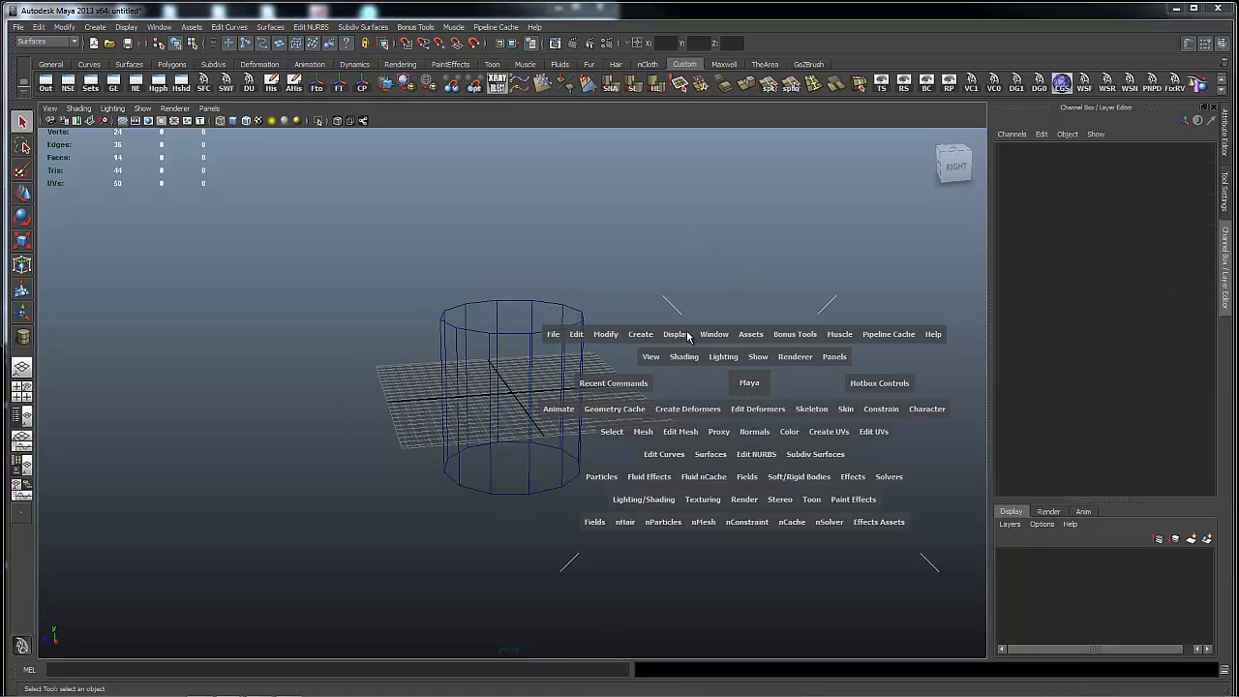
{"action": "left_click", "coordinate": [639, 335]}
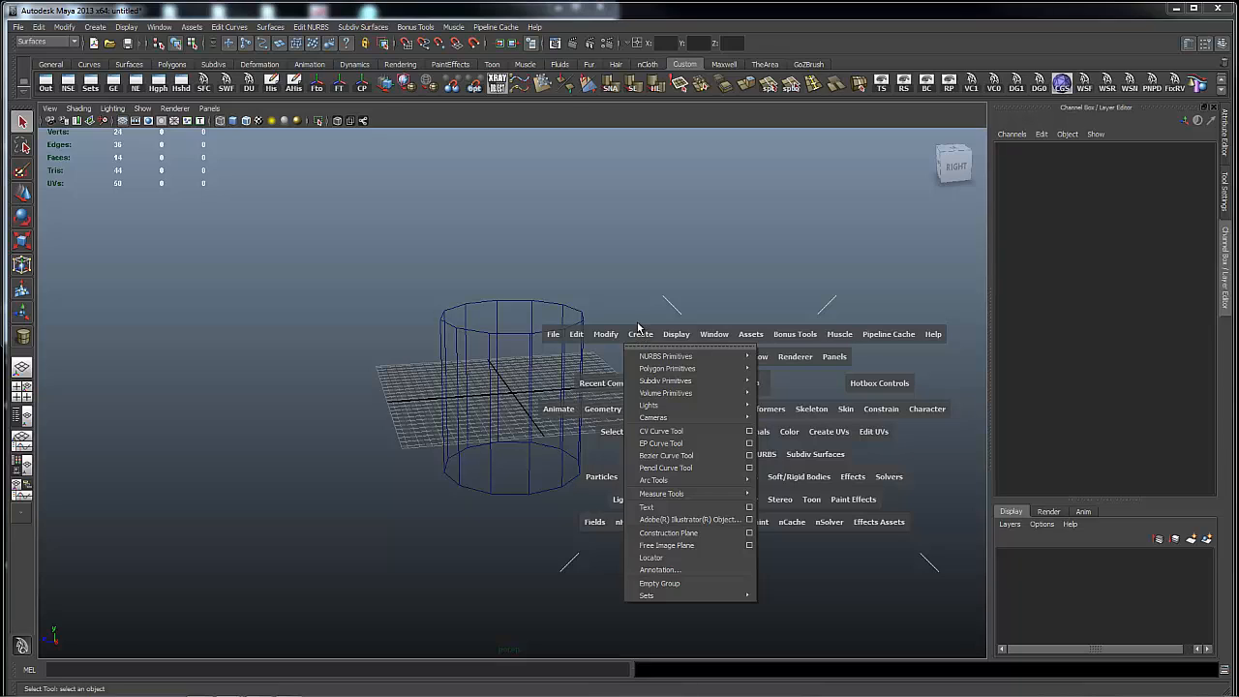
{"action": "mouse_move", "coordinate": [668, 369]}
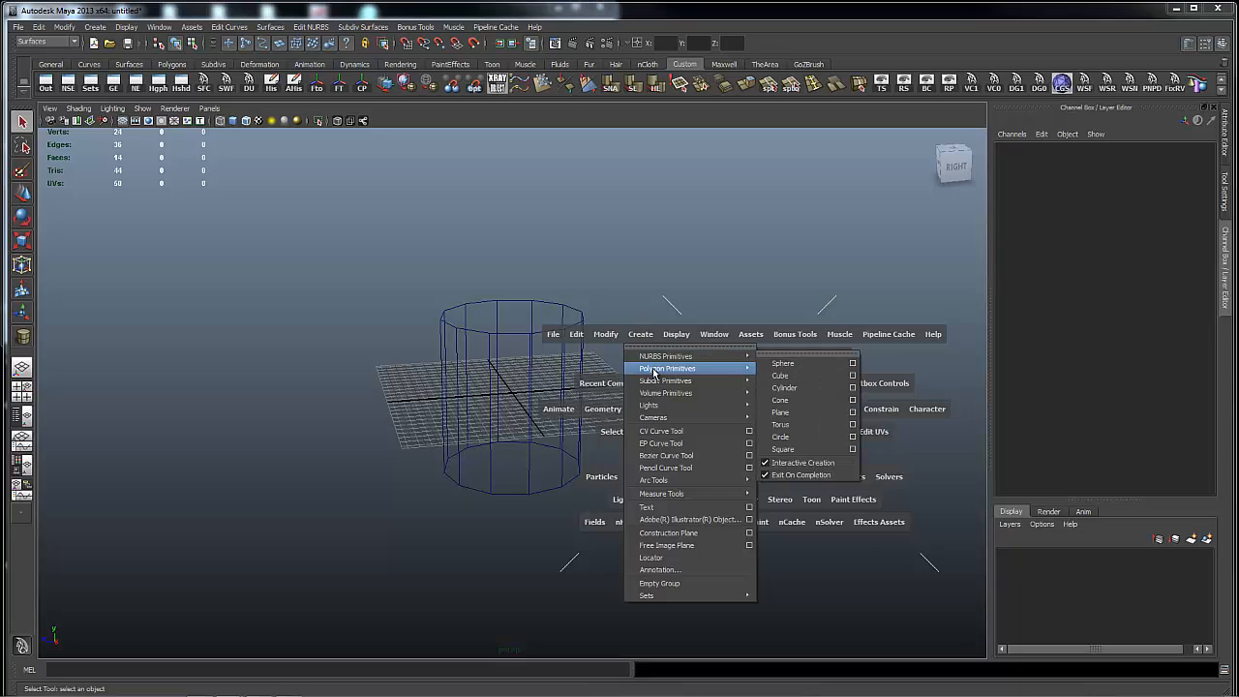
{"action": "left_click", "coordinate": [802, 390]}
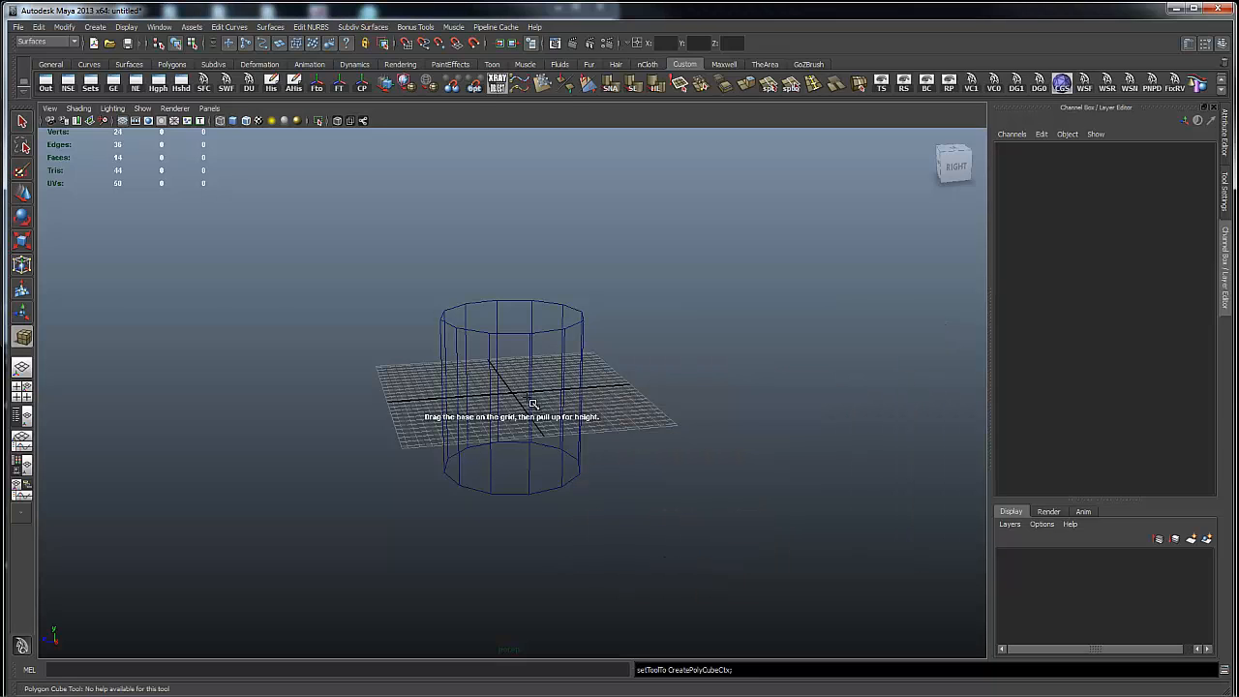
{"action": "left_click_drag", "start_coordinate": [475, 381], "coordinate": [697, 450]}
{"action": "left_click_drag", "start_coordinate": [614, 427], "coordinate": [621, 265]}
- Set the cube's width, height and depth to 20, and deselect it
{"action": "left_click", "coordinate": [1021, 293]}
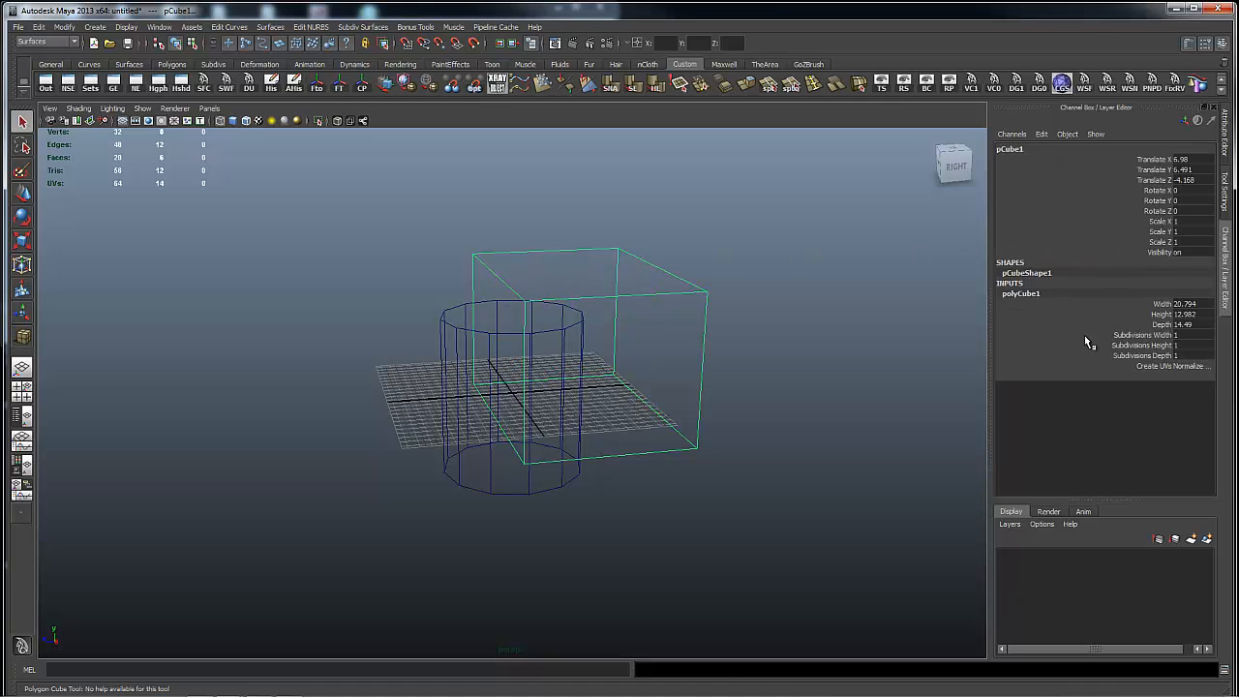
{"action": "left_click_drag", "start_coordinate": [1201, 306], "coordinate": [1203, 320]}
{"action": "left_click", "coordinate": [1202, 314]}
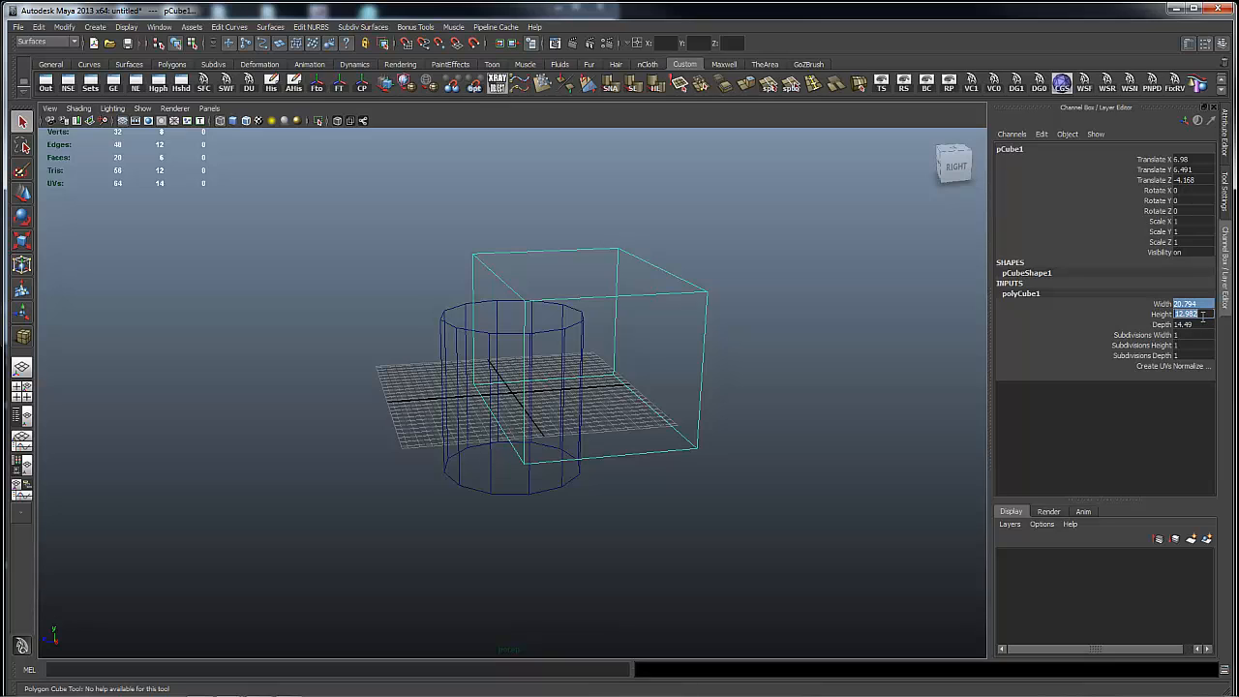
{"action": "type", "text": "20"}
{"action": "key", "text": "Return"}
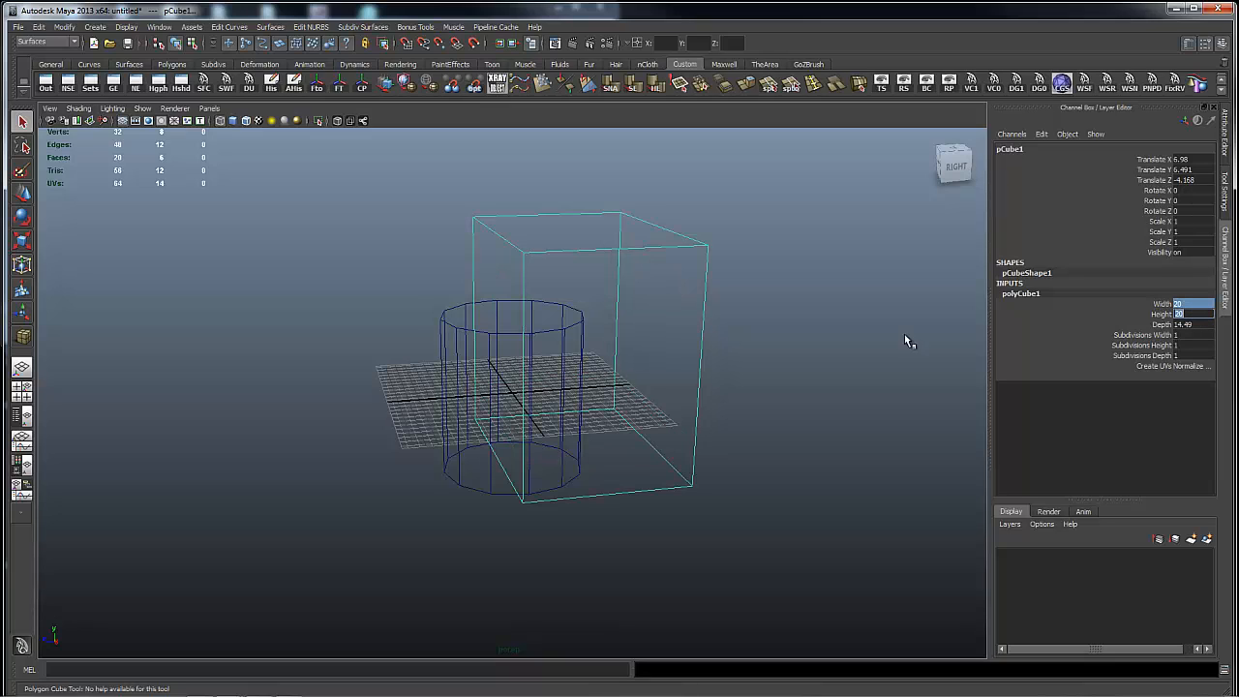
{"action": "key", "text": "q"}
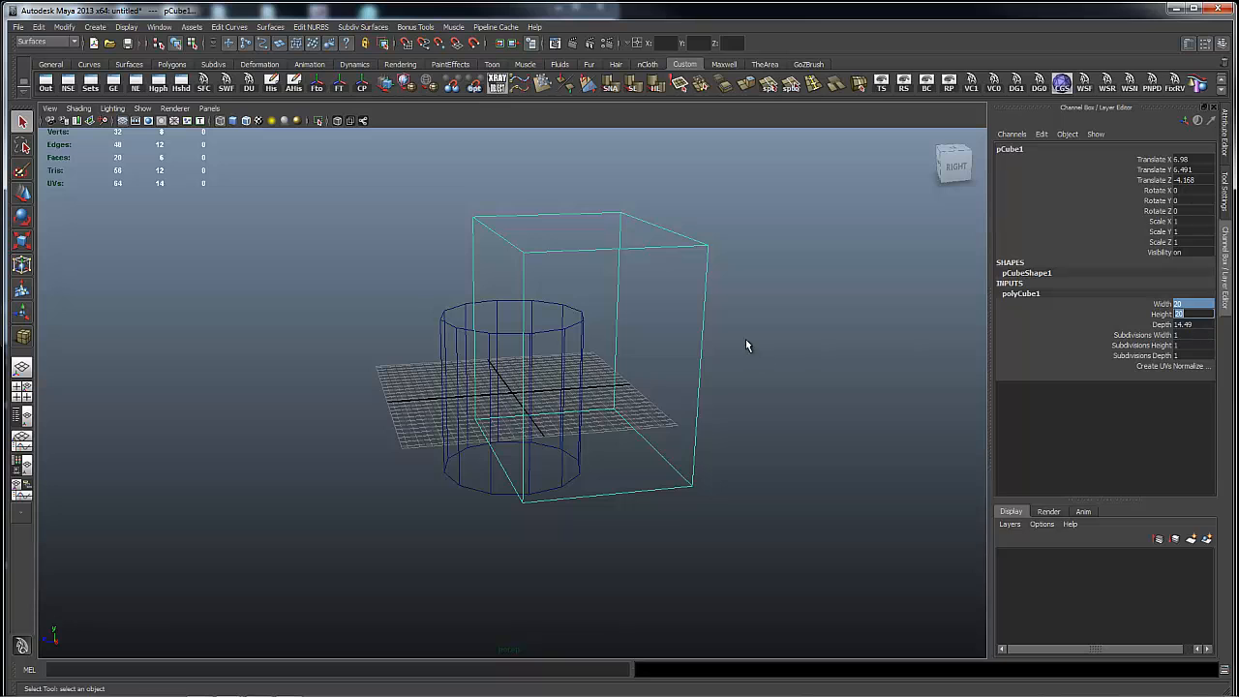
{"action": "left_click_drag", "start_coordinate": [747, 345], "coordinate": [856, 325], "text": "alt"}
{"action": "left_click", "coordinate": [1190, 324]}
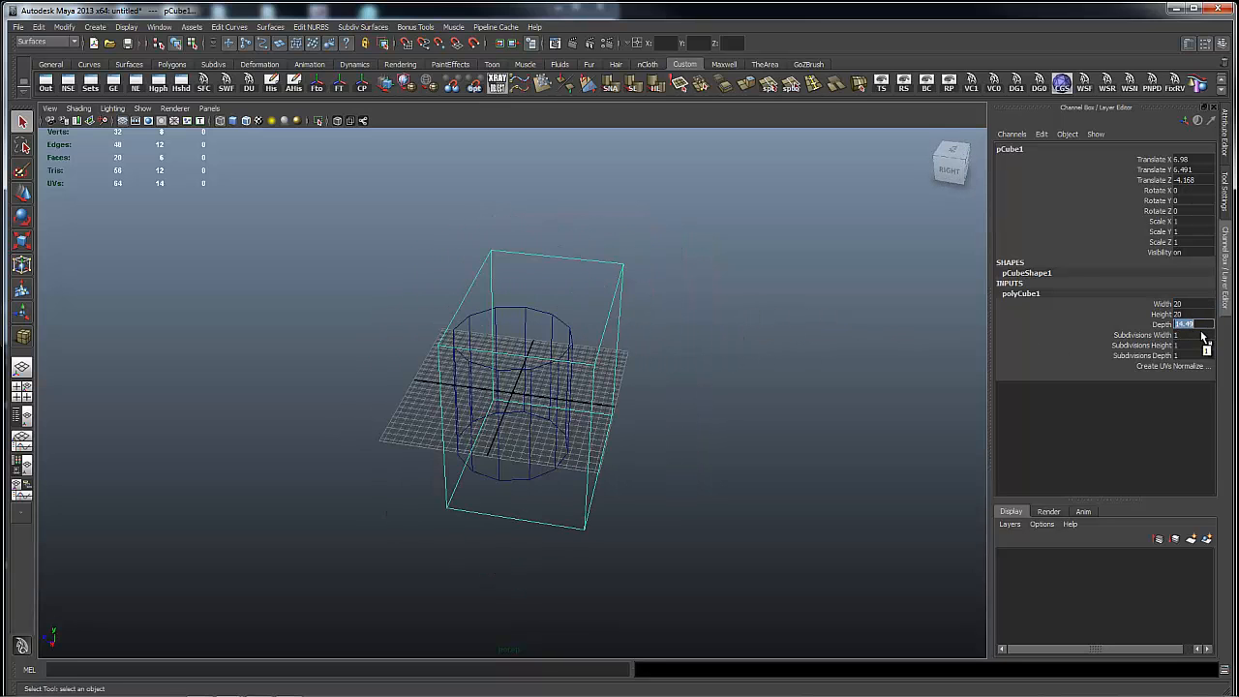
{"action": "type", "text": "20"}
{"action": "key", "text": "Return"}
{"action": "left_click", "coordinate": [729, 393]}
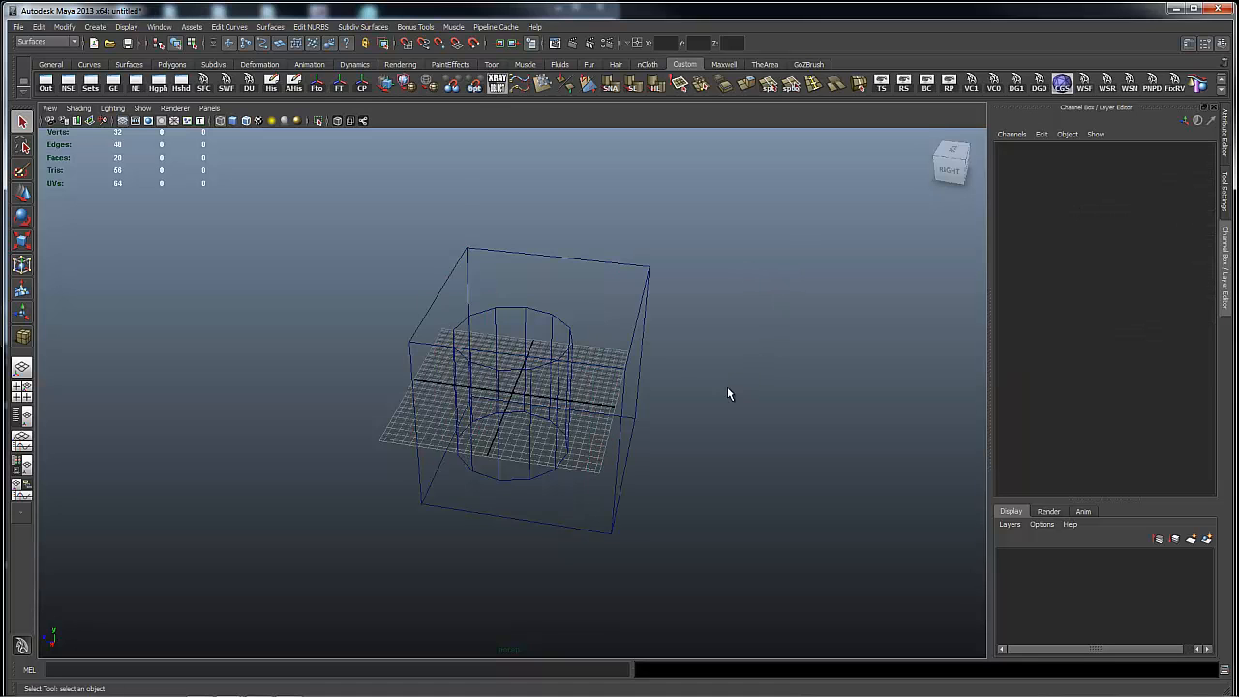
- Select the cube and hide the grid in the perspective view, keeping the wireframe display
{"action": "left_click_drag", "start_coordinate": [729, 393], "coordinate": [657, 315], "text": "alt"}
{"action": "left_click_drag", "start_coordinate": [577, 284], "coordinate": [614, 310], "text": "alt"}
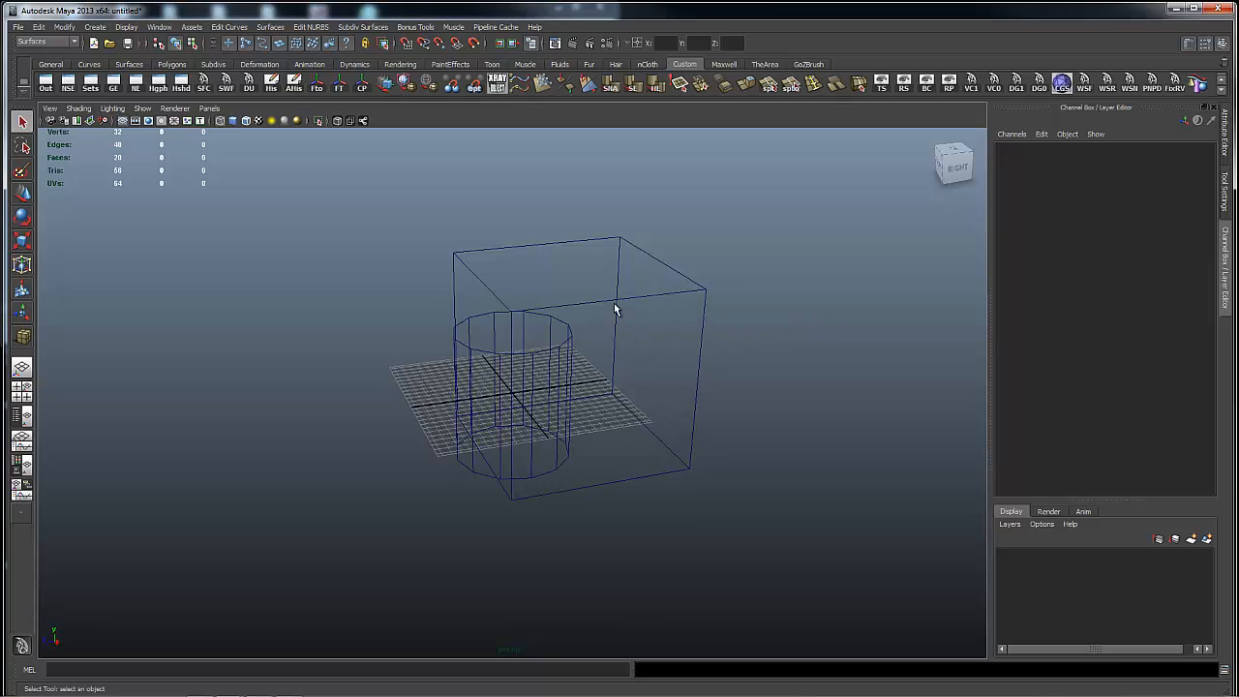
{"action": "left_click", "coordinate": [610, 307]}
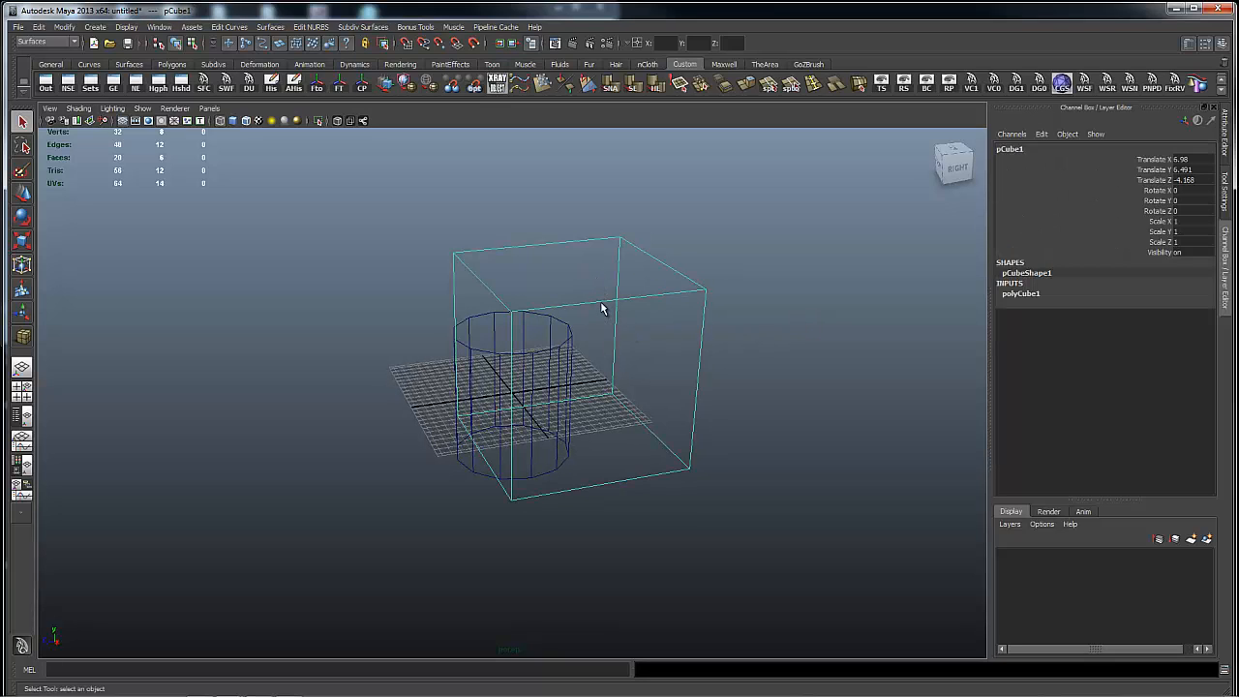
{"action": "right_click", "coordinate": [794, 275]}
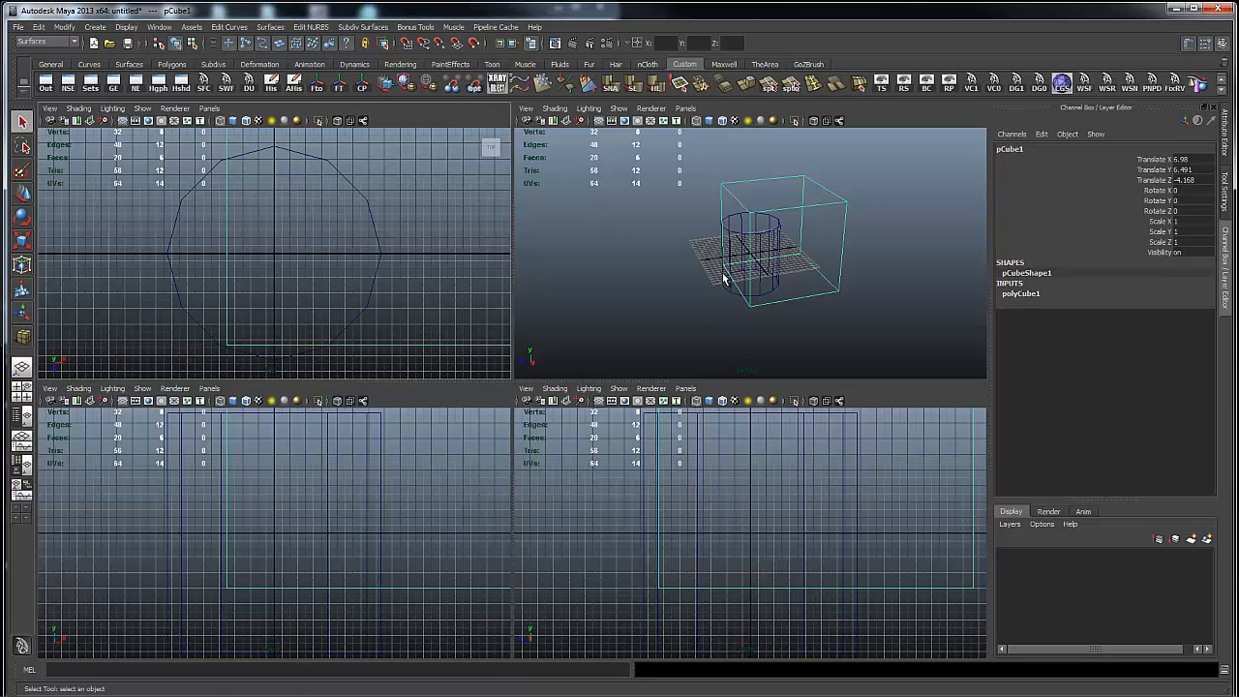
{"action": "key", "text": "5"}
{"action": "key", "text": "space"}
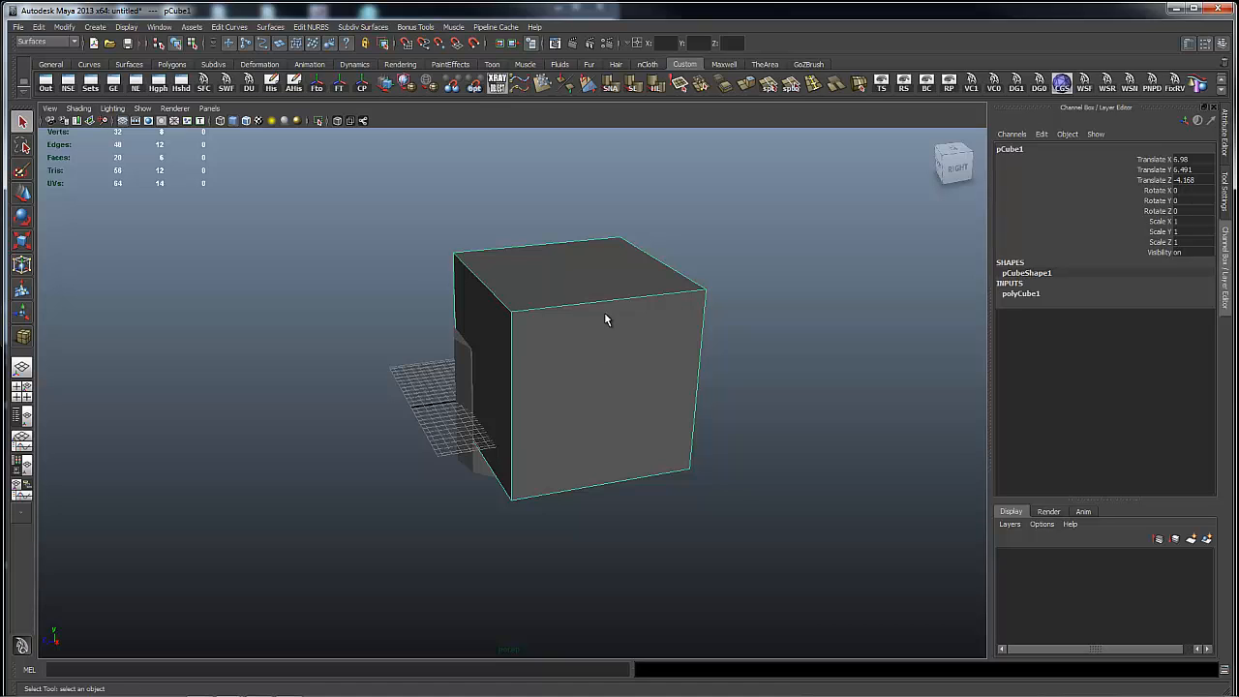
{"action": "key", "text": "4"}
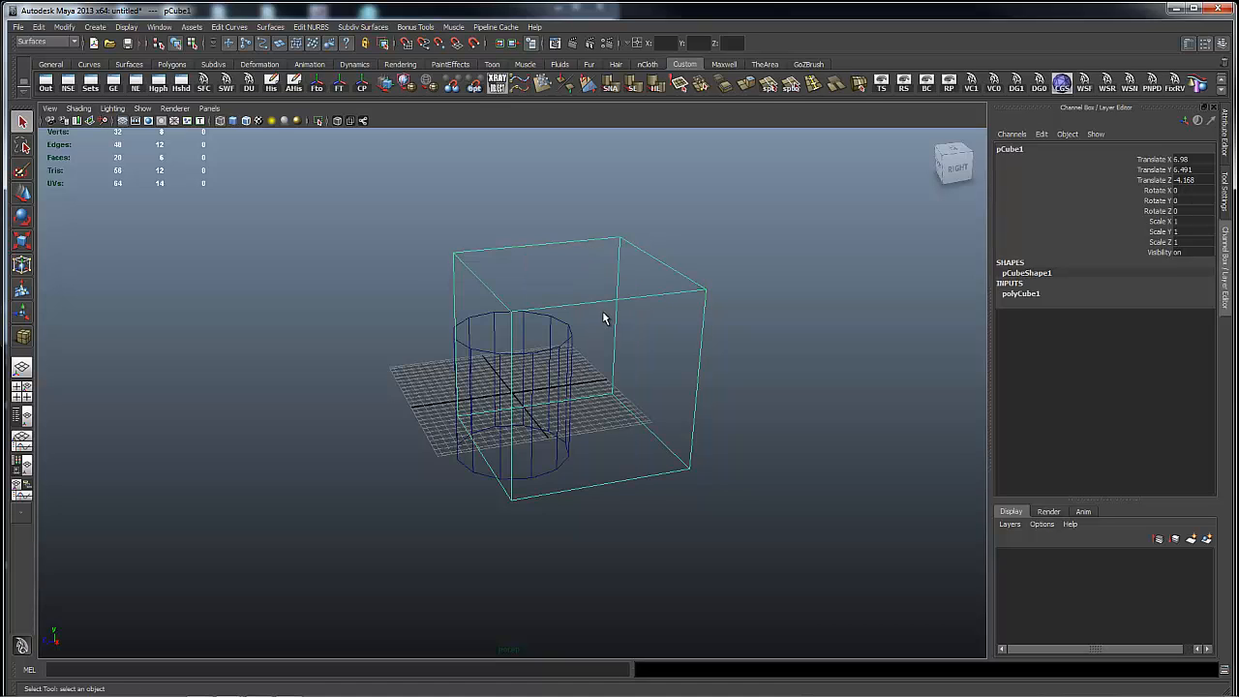
{"action": "left_click", "coordinate": [123, 121]}
- Insert one edge loop through the middle of the cube using the Multiple edge loops option with the number of loops at 1
{"action": "left_click_drag", "start_coordinate": [688, 371], "coordinate": [656, 312], "text": "alt"}
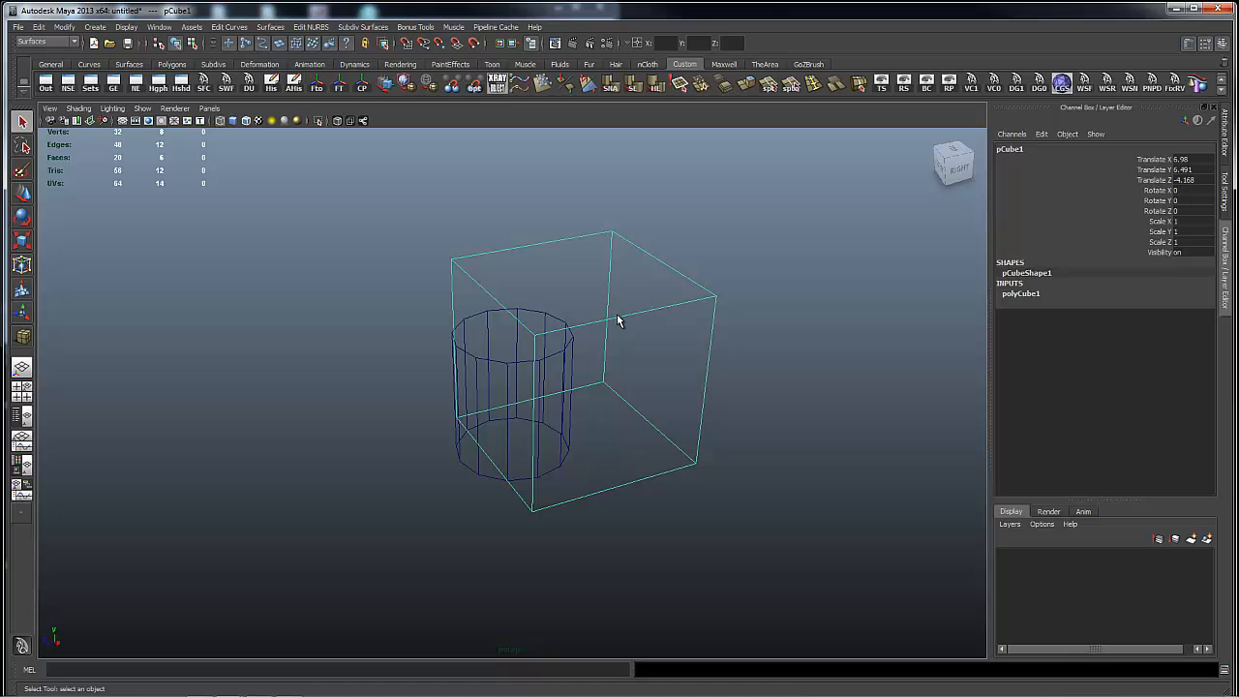
{"action": "right_click", "coordinate": [622, 320], "text": "shift"}
{"action": "right_click_drag", "start_coordinate": [622, 327], "coordinate": [596, 331], "text": "shift"}
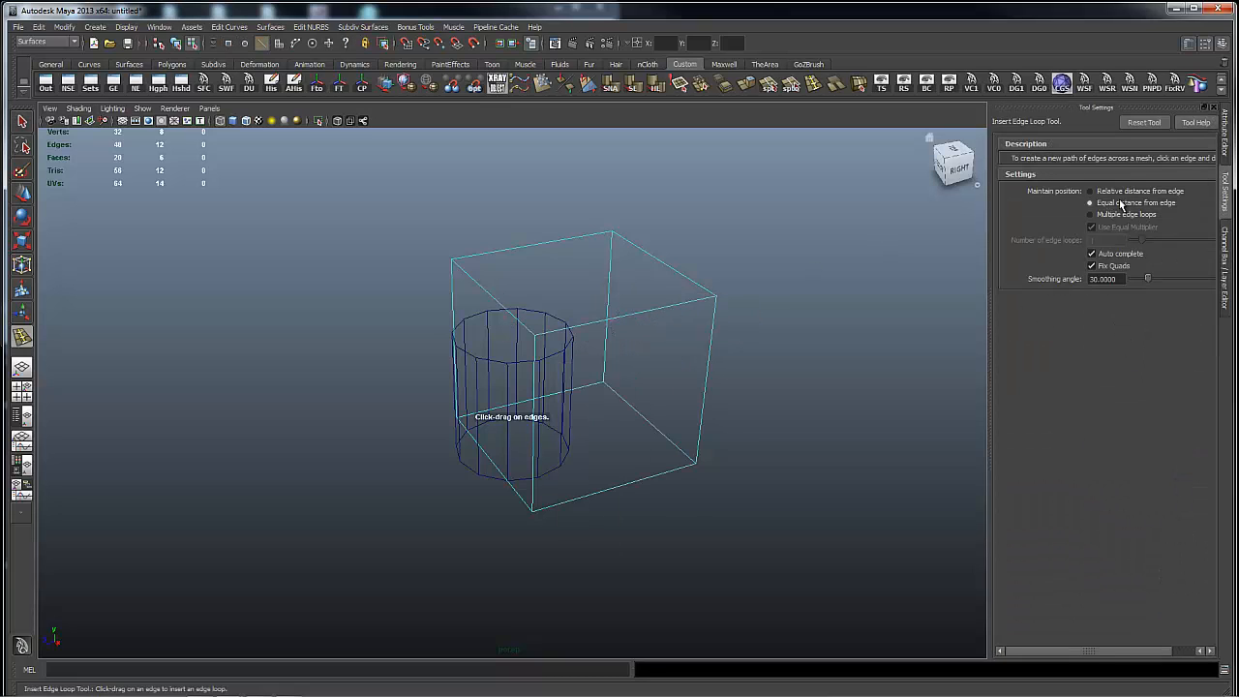
{"action": "left_click", "coordinate": [1123, 214]}
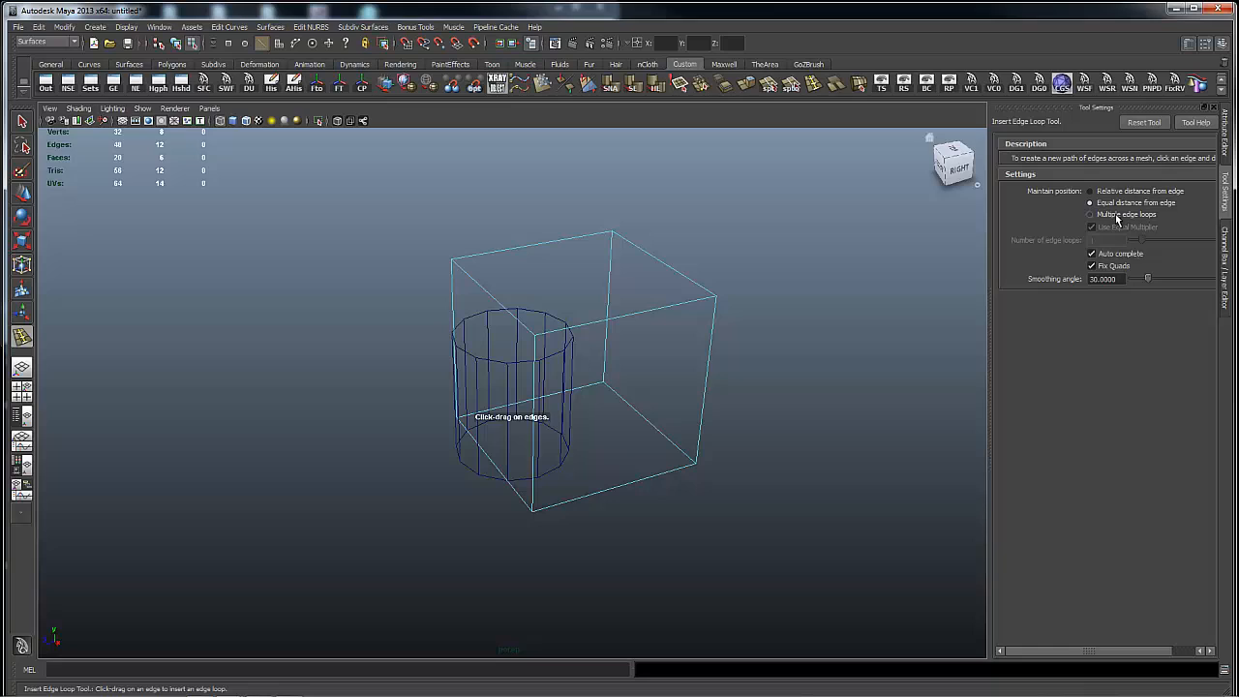
{"action": "left_click", "coordinate": [630, 317]}
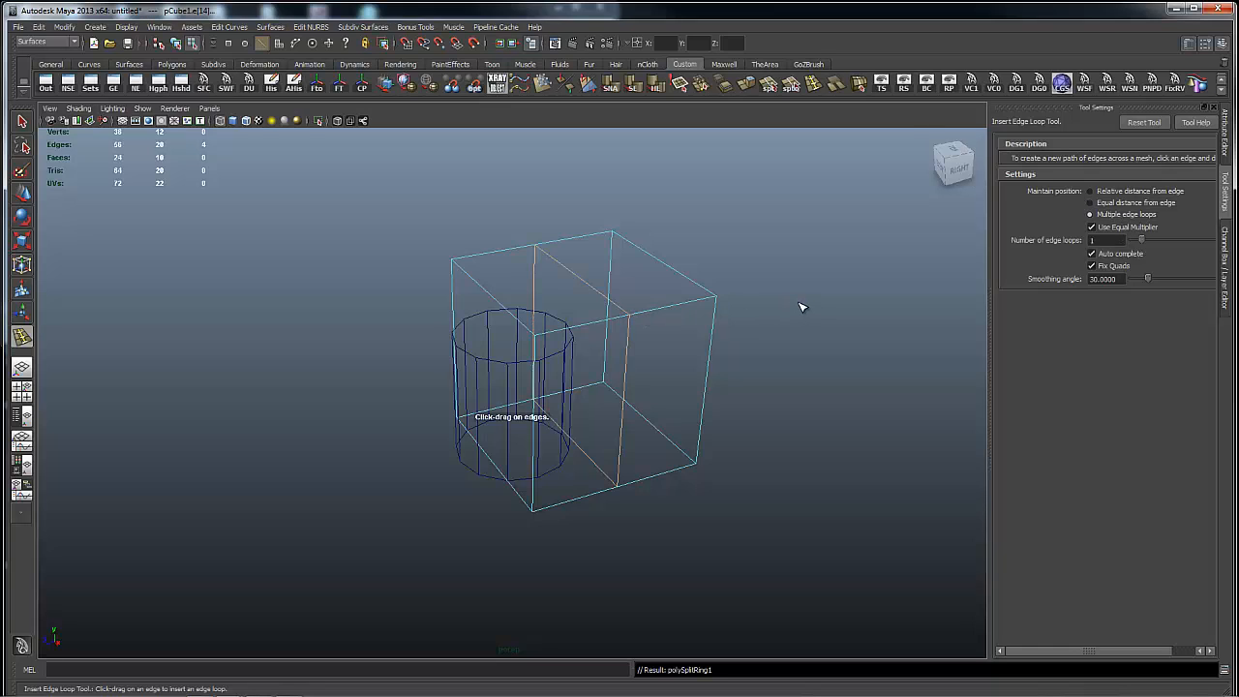
{"action": "left_click_drag", "start_coordinate": [801, 306], "coordinate": [749, 261], "text": "alt"}
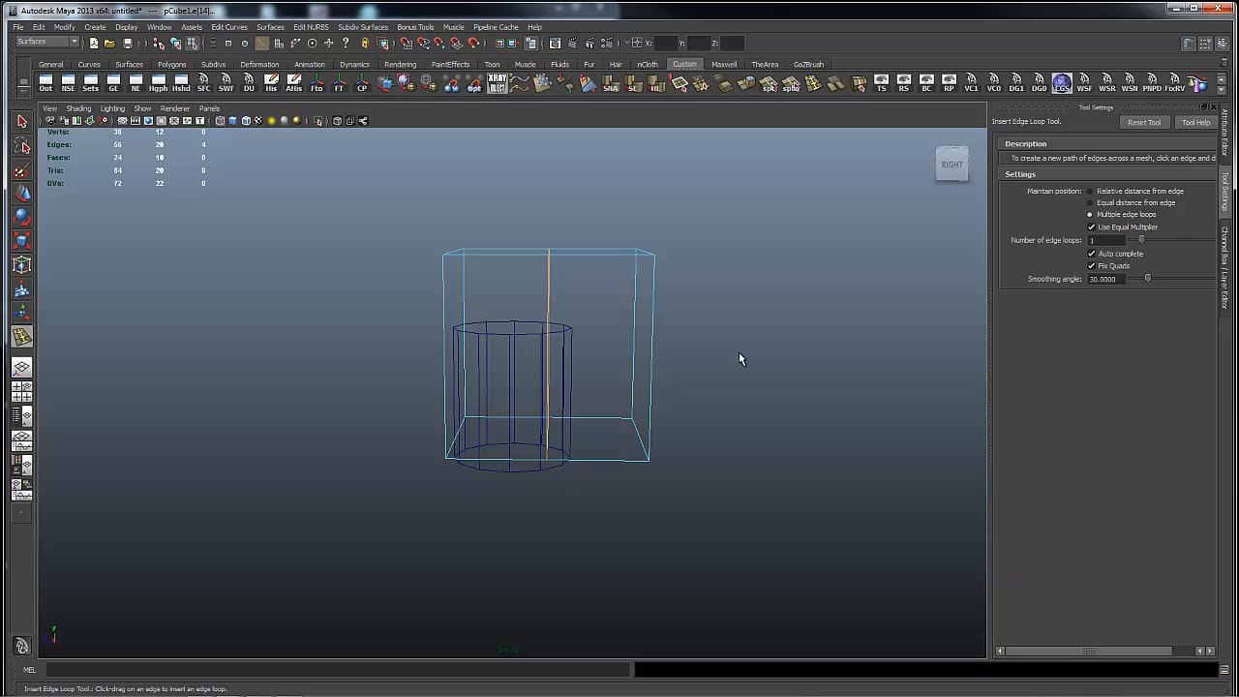
{"action": "key", "text": "q"}
{"action": "right_click", "coordinate": [634, 398]}
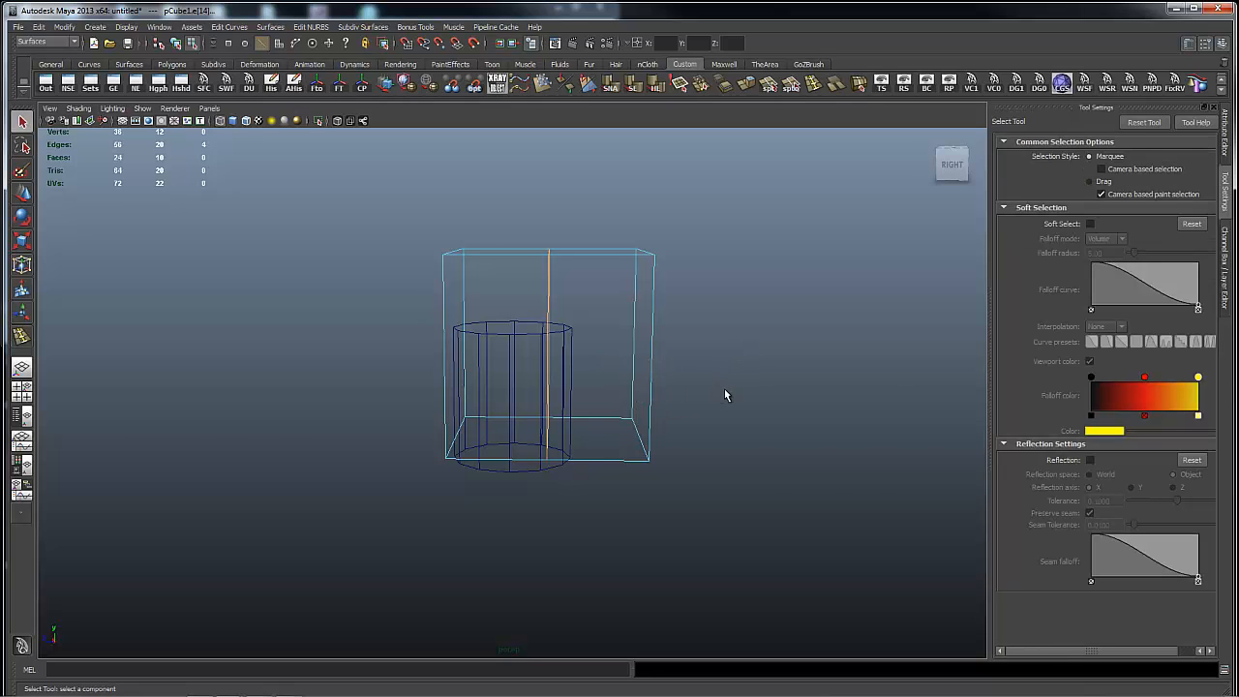
- In the orthographic side view, select the whole cube and set its X, Y and Z translation to 0
{"action": "key", "text": "space"}
{"action": "left_click_drag", "start_coordinate": [725, 391], "coordinate": [781, 390]}
{"action": "right_click_drag", "start_coordinate": [837, 390], "coordinate": [256, 363], "text": "alt"}
{"action": "right_click_drag", "start_coordinate": [782, 459], "coordinate": [808, 444]}
{"action": "right_click_drag", "start_coordinate": [807, 445], "coordinate": [638, 435], "text": "alt"}
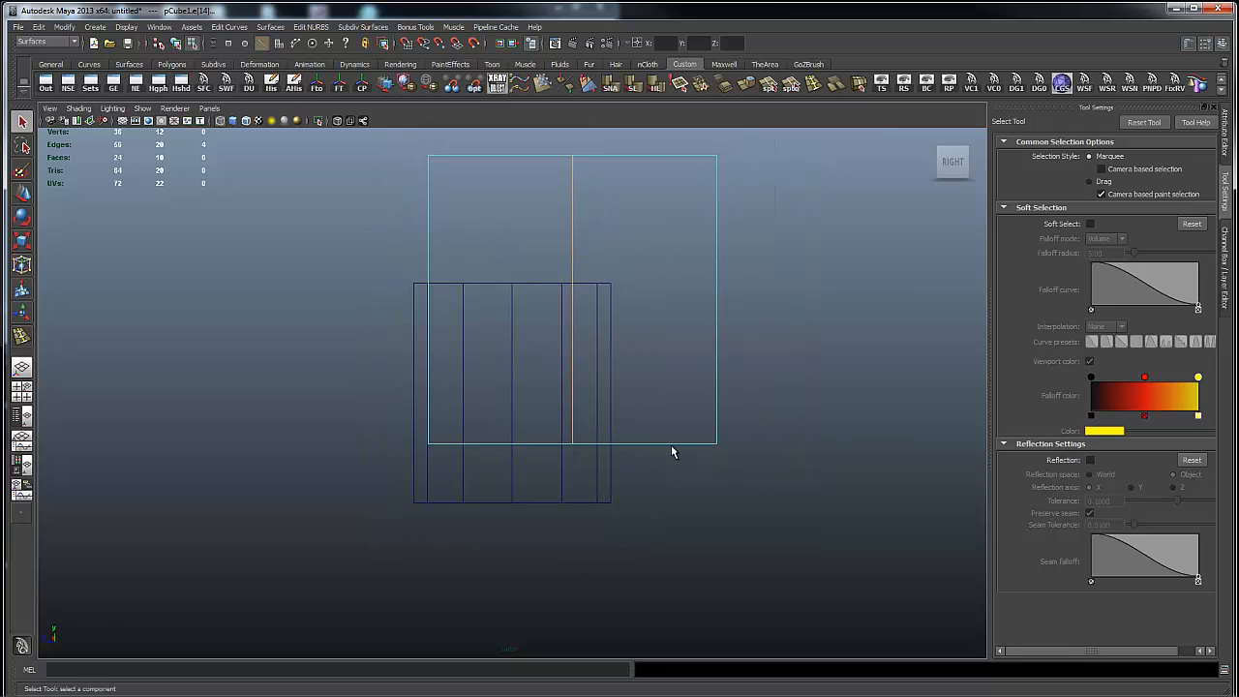
{"action": "left_click", "coordinate": [678, 444]}
{"action": "right_click_drag", "start_coordinate": [782, 411], "coordinate": [760, 424]}
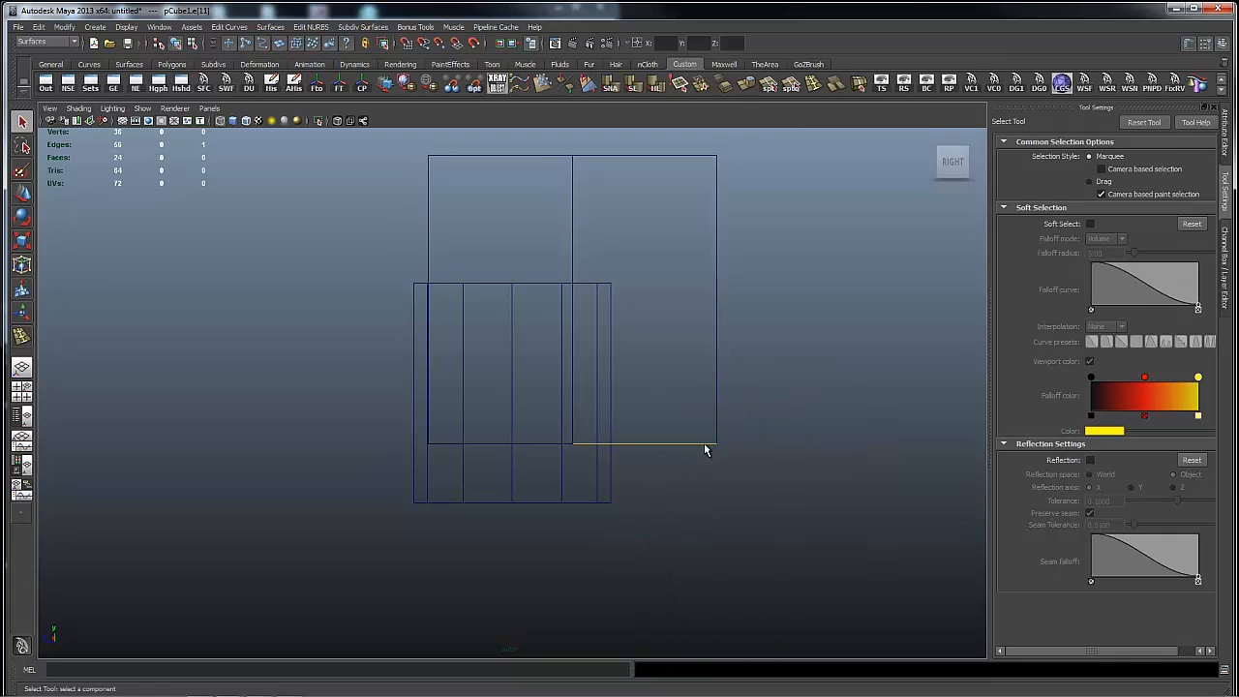
{"action": "left_click", "coordinate": [707, 450]}
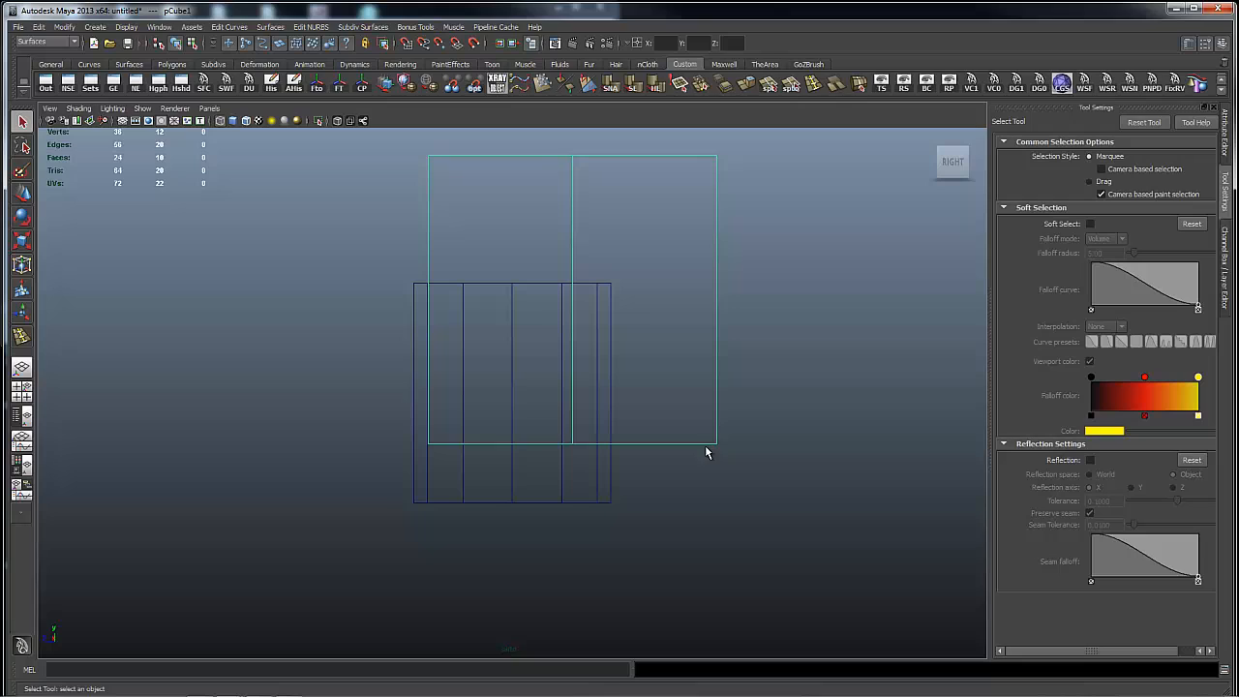
{"action": "left_click", "coordinate": [1226, 290]}
{"action": "left_click_drag", "start_coordinate": [1206, 162], "coordinate": [1209, 180]}
{"action": "type", "text": "0"}
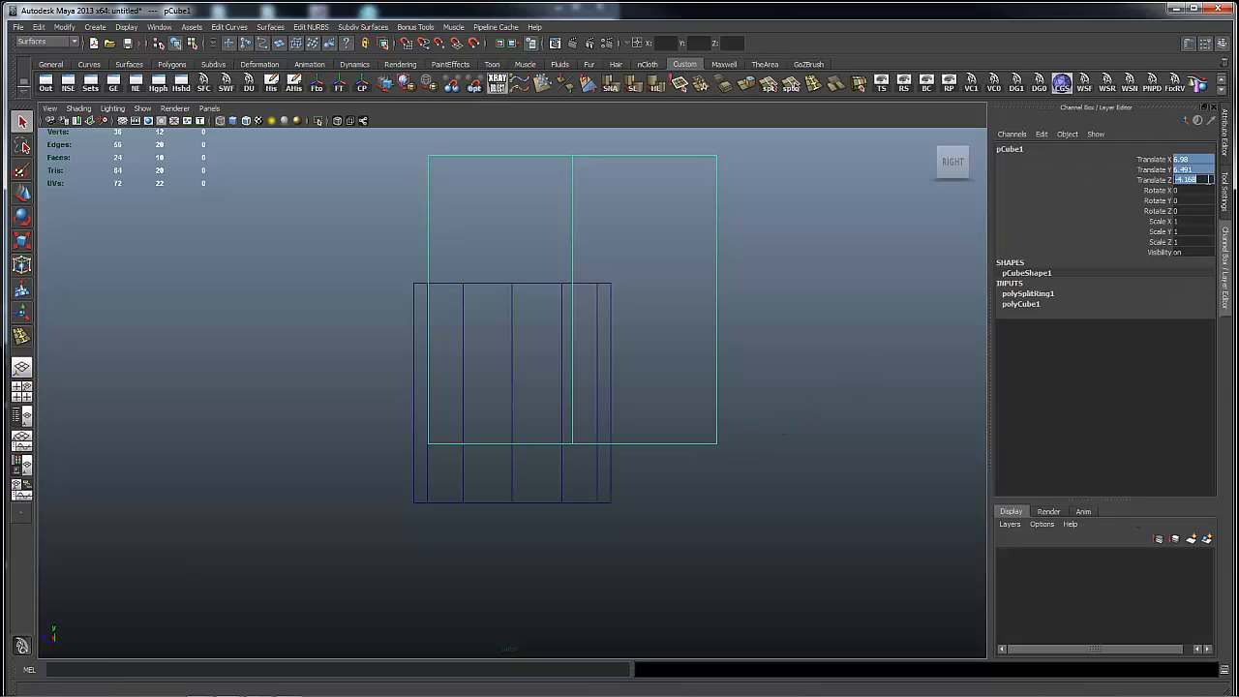
{"action": "key", "text": "Return"}
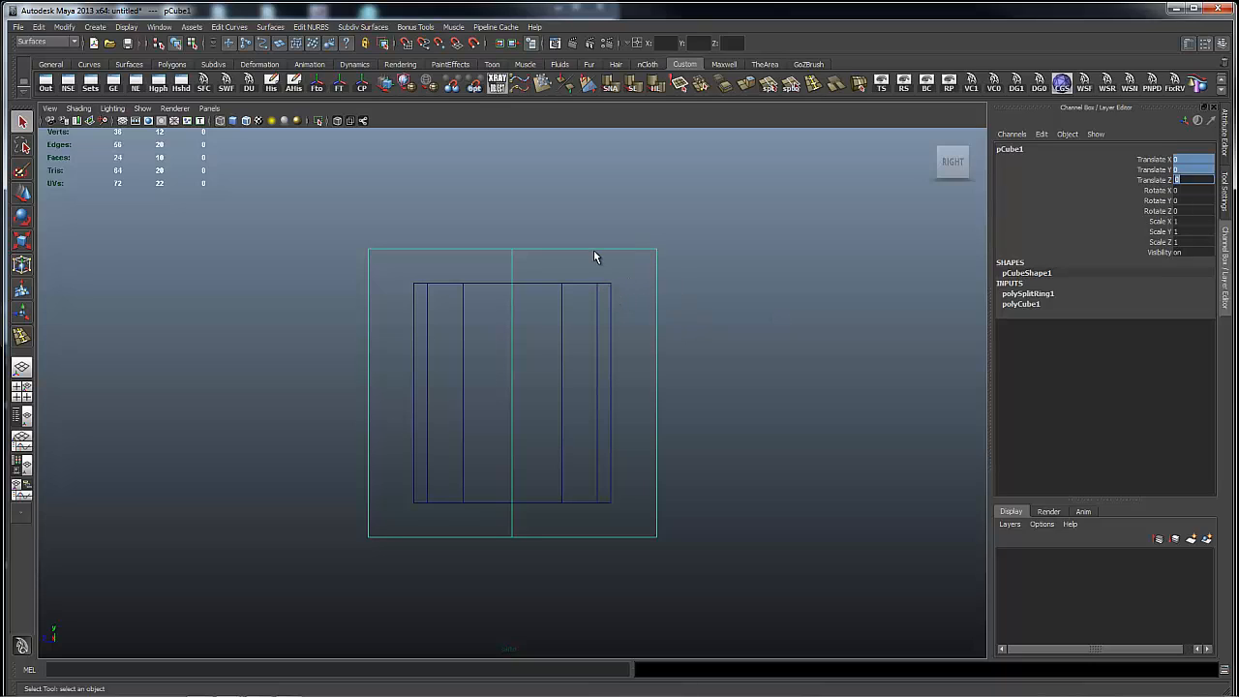
- Raise the cube along Y to about 12.6 units so its lower part overlaps the cylinder's top
{"action": "type", "text": "ww"}
{"action": "left_click", "coordinate": [720, 298]}
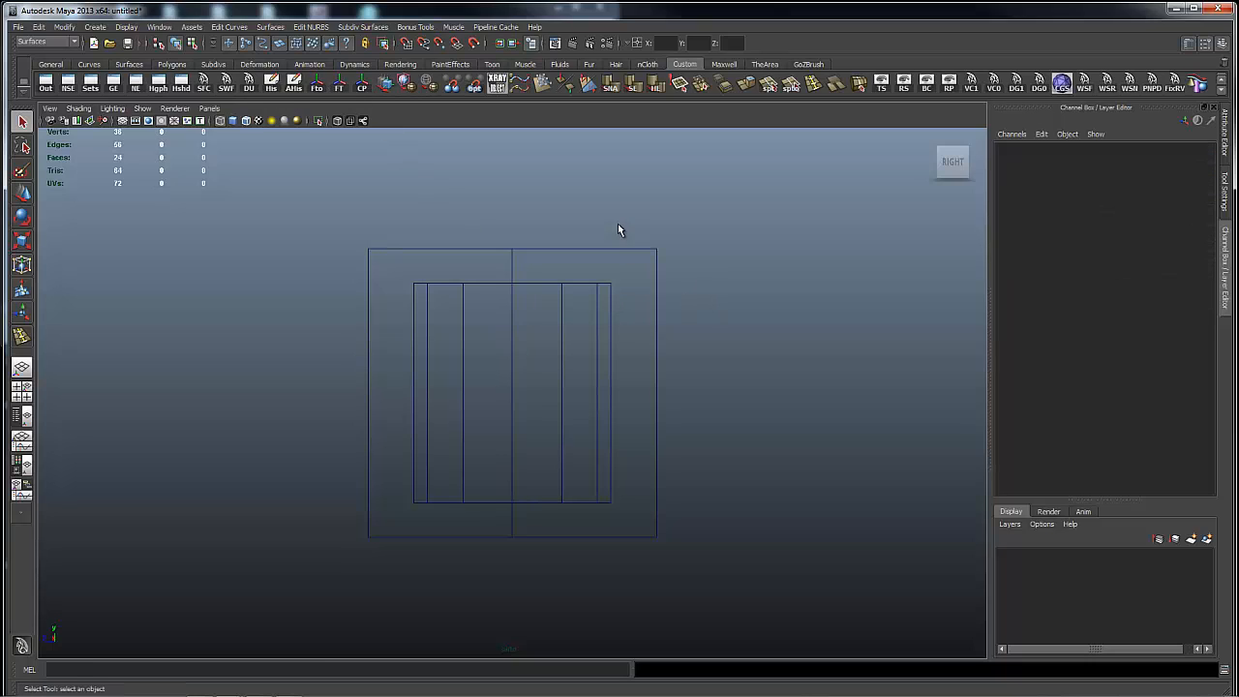
{"action": "left_click_drag", "start_coordinate": [618, 224], "coordinate": [703, 317]}
{"action": "key", "text": "w"}
{"action": "left_click_drag", "start_coordinate": [513, 310], "coordinate": [502, 129]}
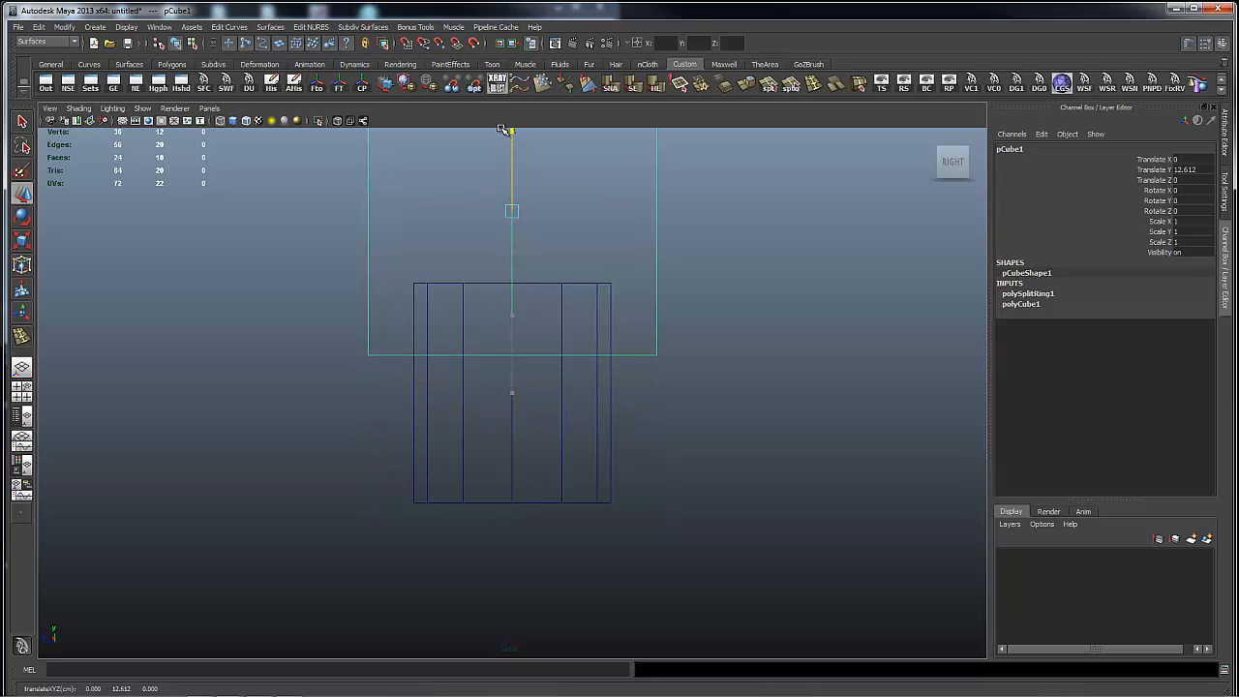
- Move the cube's lower outer corner vertices up to just above the cylinder's top, sloping half of the cube's underside
{"action": "right_click", "coordinate": [654, 353]}
{"action": "left_click", "coordinate": [602, 353]}
{"action": "left_click_drag", "start_coordinate": [645, 326], "coordinate": [688, 395]}
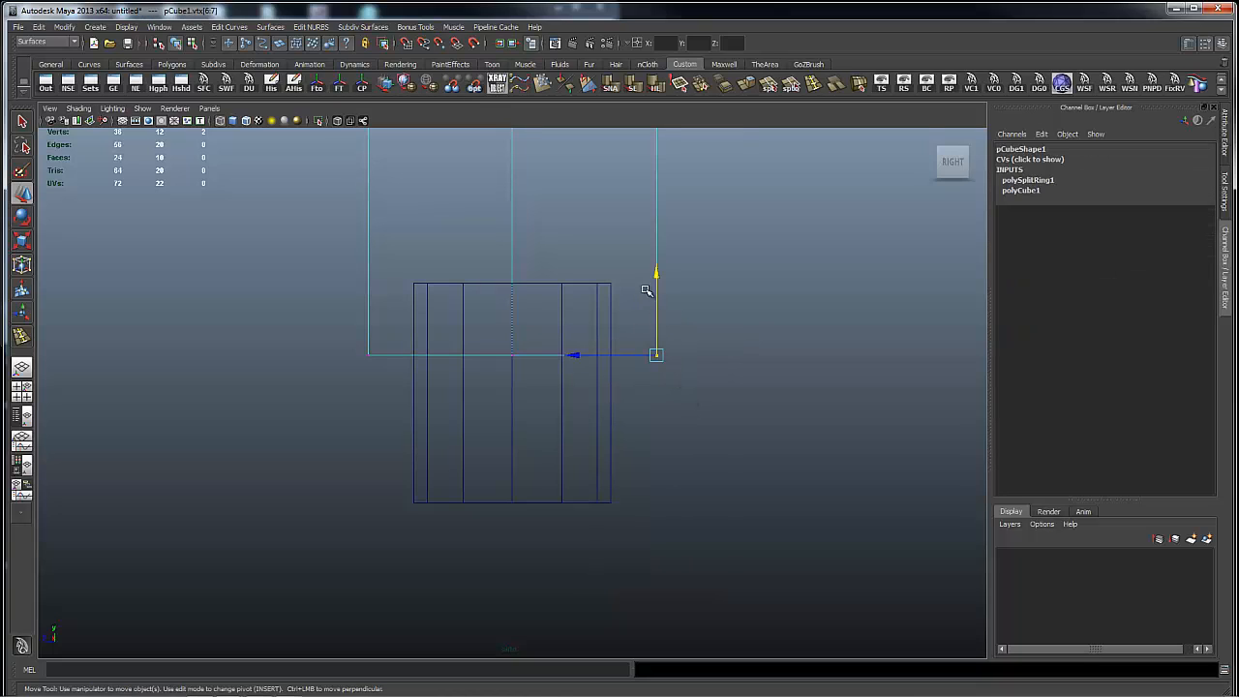
{"action": "left_click_drag", "start_coordinate": [656, 273], "coordinate": [653, 190]}
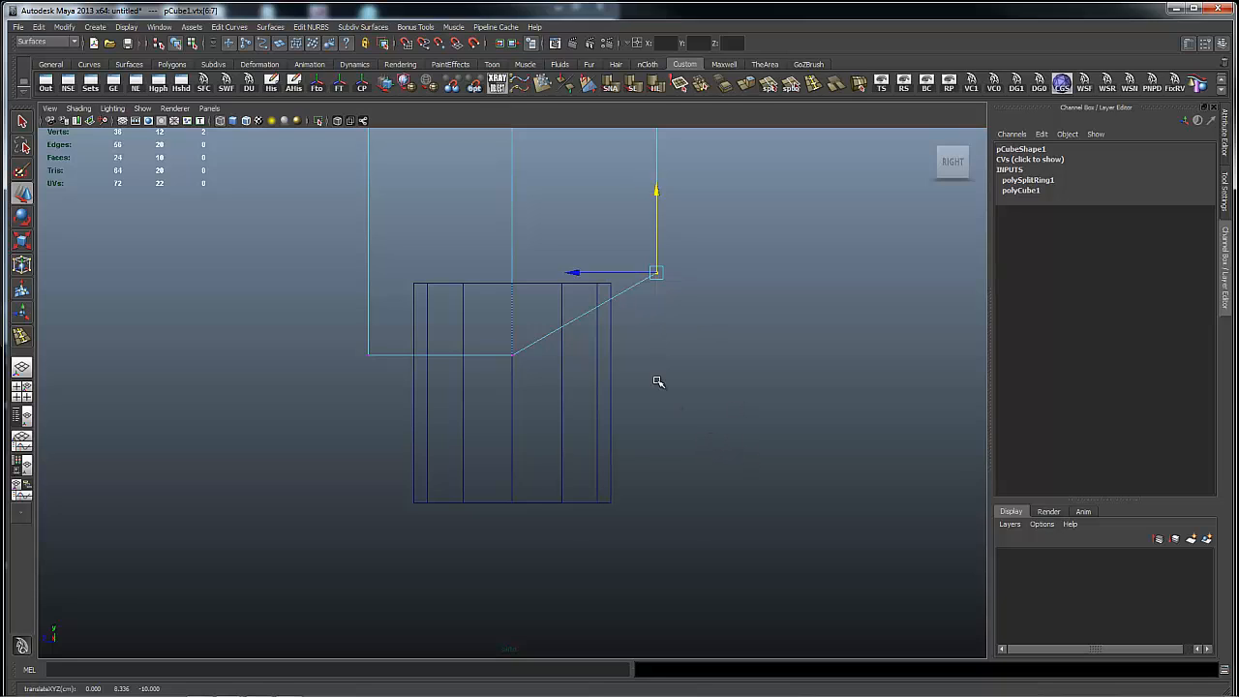
{"action": "right_click", "coordinate": [656, 167]}
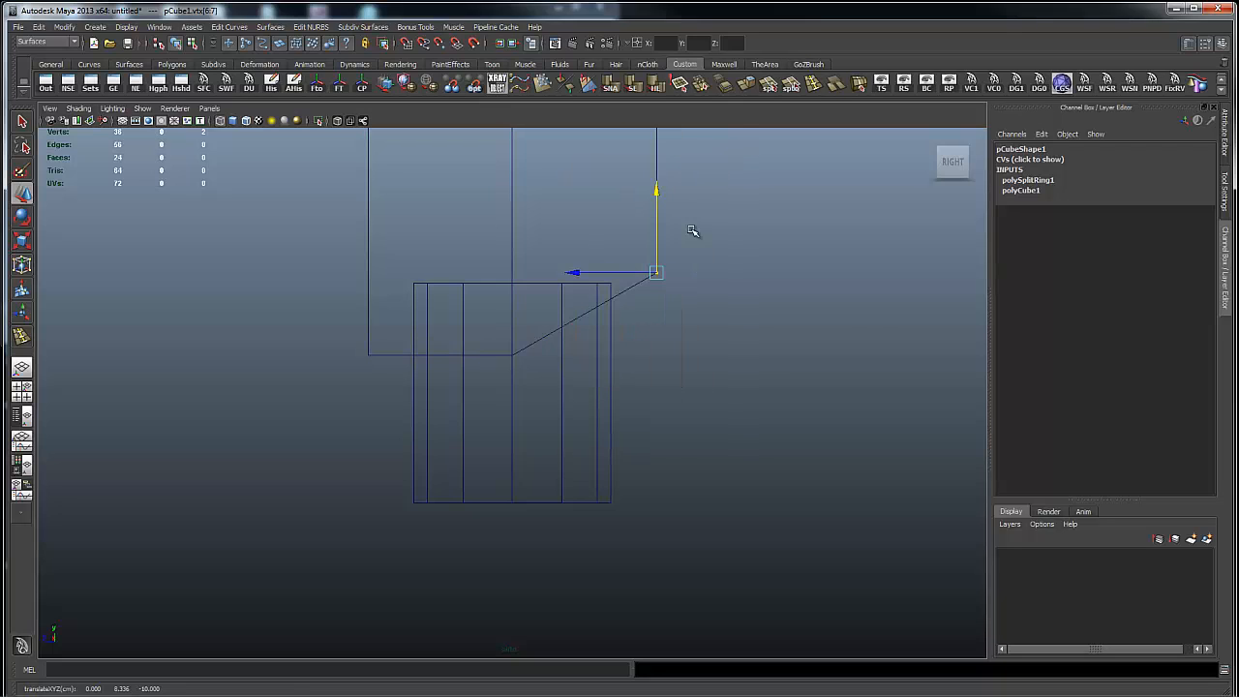
- Return to the shaded perspective view and put the cube back in object mode
{"action": "key", "text": "space"}
{"action": "left_click", "coordinate": [676, 362]}
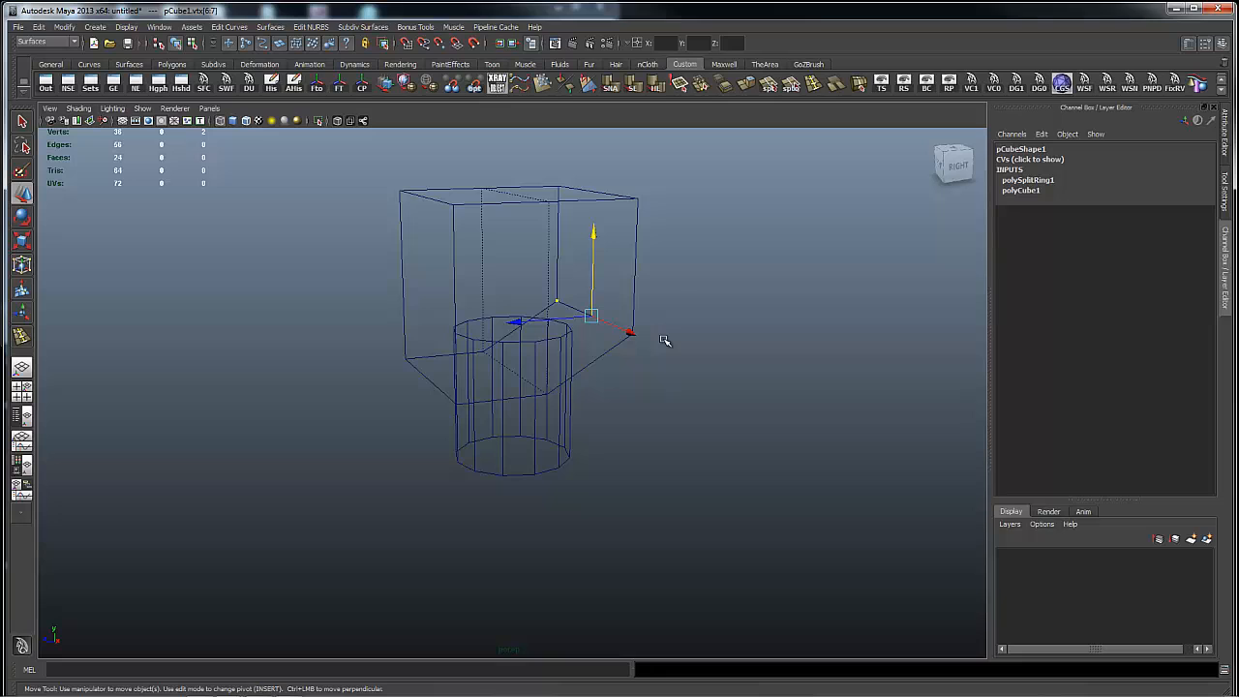
{"action": "key", "text": "5"}
{"action": "mouse_move", "coordinate": [684, 456]}
{"action": "left_mouse_down", "text": "alt"}
{"action": "mouse_move", "coordinate": [664, 396]}
{"action": "mouse_move", "coordinate": [526, 421]}
{"action": "left_mouse_up", "text": "alt"}
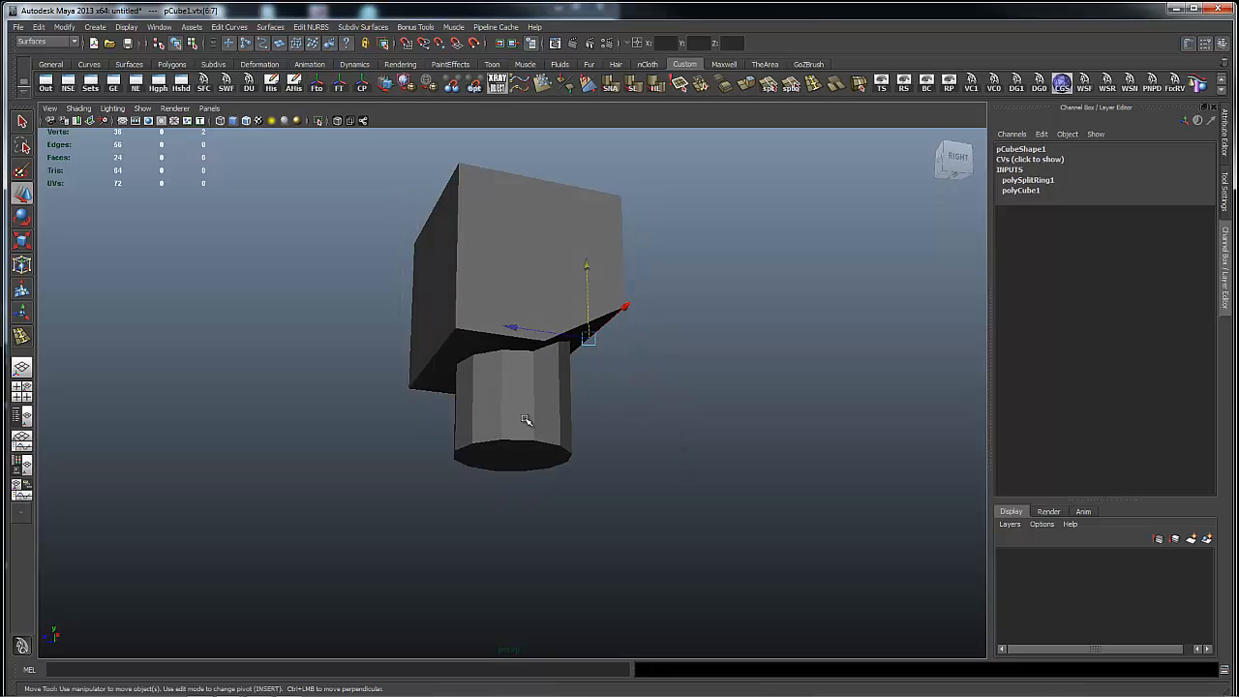
{"action": "key", "text": "F8"}
{"action": "left_click_drag", "start_coordinate": [785, 315], "coordinate": [717, 311], "text": "alt"}
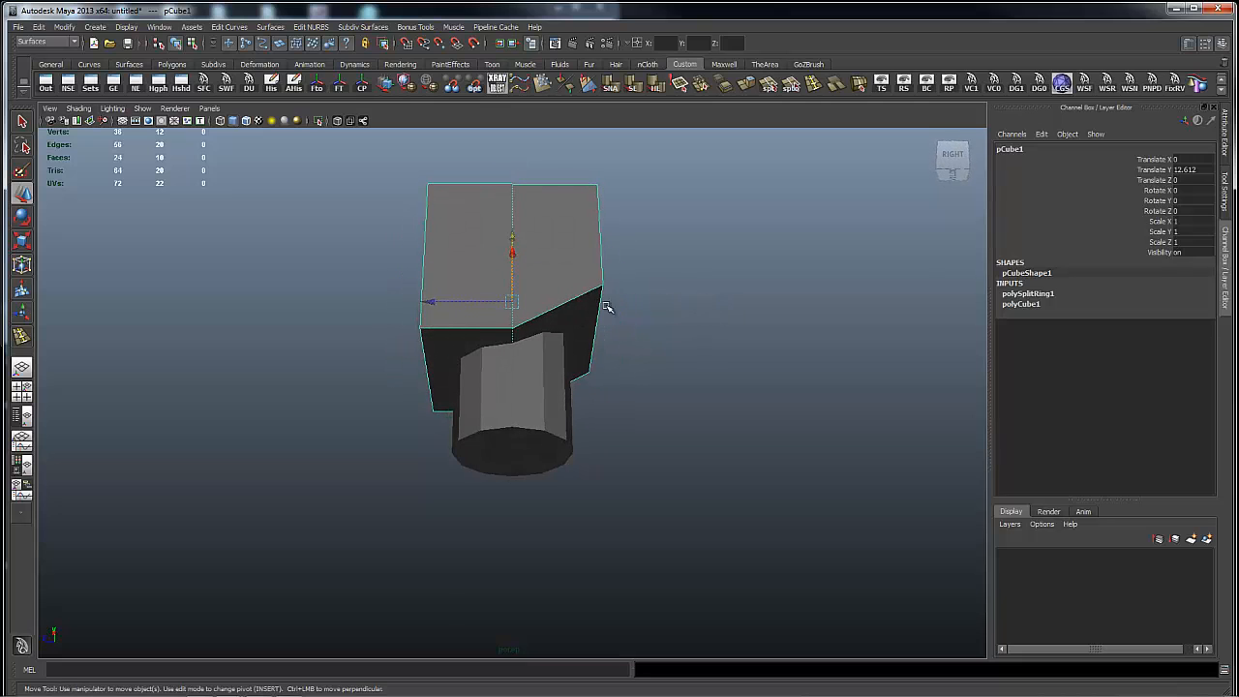
- Subtract the cube from the cylinder with a Boolean difference
{"action": "left_click_drag", "start_coordinate": [605, 307], "coordinate": [679, 376], "text": "alt"}
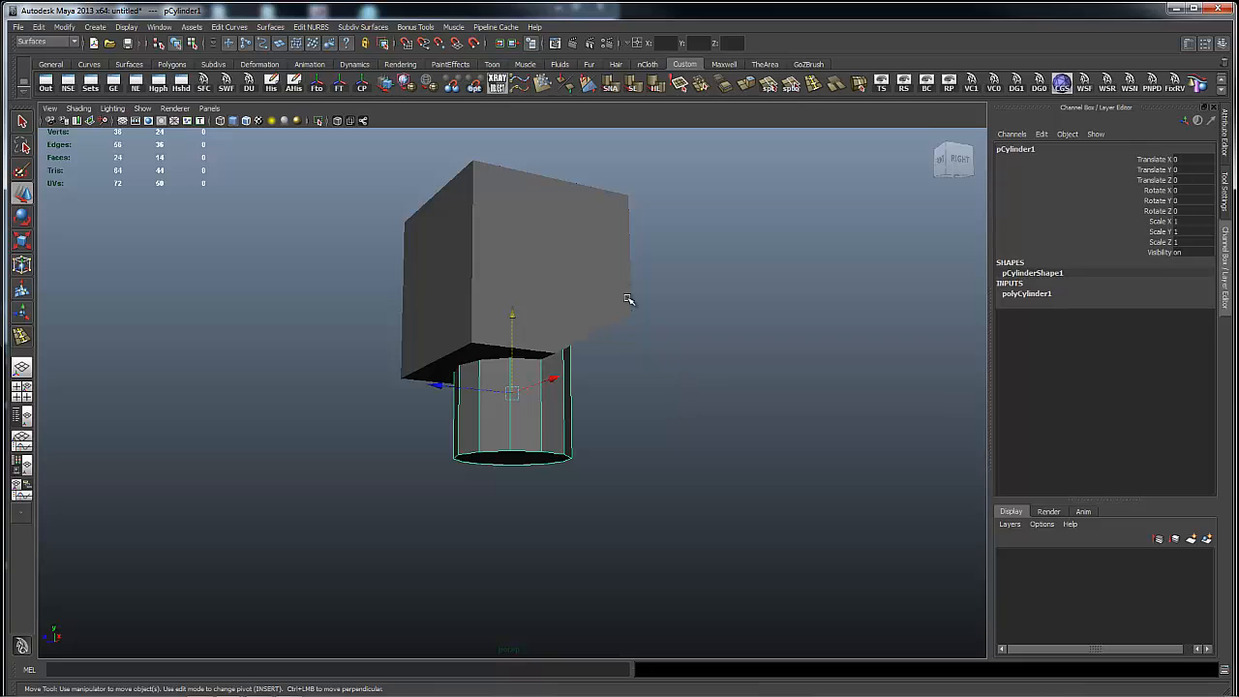
{"action": "left_click", "coordinate": [581, 270]}
{"action": "key", "text": "space"}
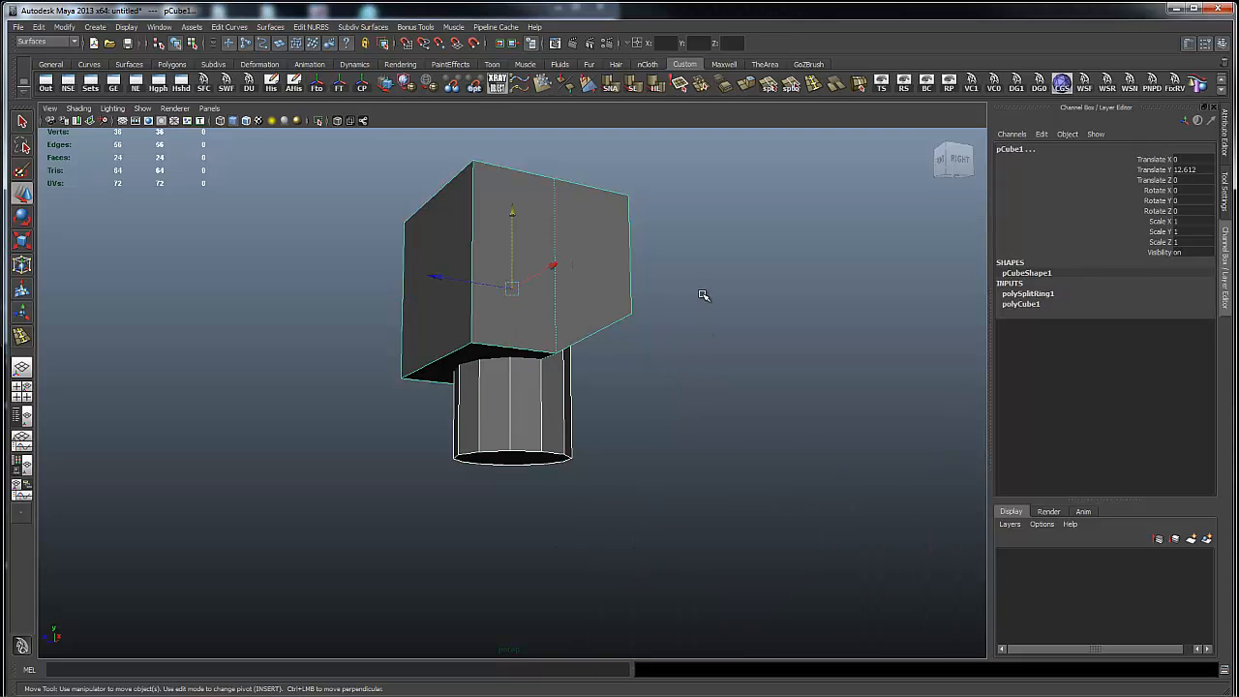
{"action": "right_click", "coordinate": [700, 294], "text": "shift"}
{"action": "right_click_drag", "start_coordinate": [703, 294], "coordinate": [693, 482], "text": "shift"}
{"action": "right_click_drag", "start_coordinate": [790, 478], "coordinate": [797, 496], "text": "shift"}
- Harden the edges of the cut cylinder, including the crease across its top
{"action": "left_click_drag", "start_coordinate": [671, 320], "coordinate": [627, 350], "text": "alt"}
{"action": "right_click_drag", "start_coordinate": [605, 360], "coordinate": [765, 369], "text": "alt"}
{"action": "left_click_drag", "start_coordinate": [701, 364], "coordinate": [664, 332], "text": "alt"}
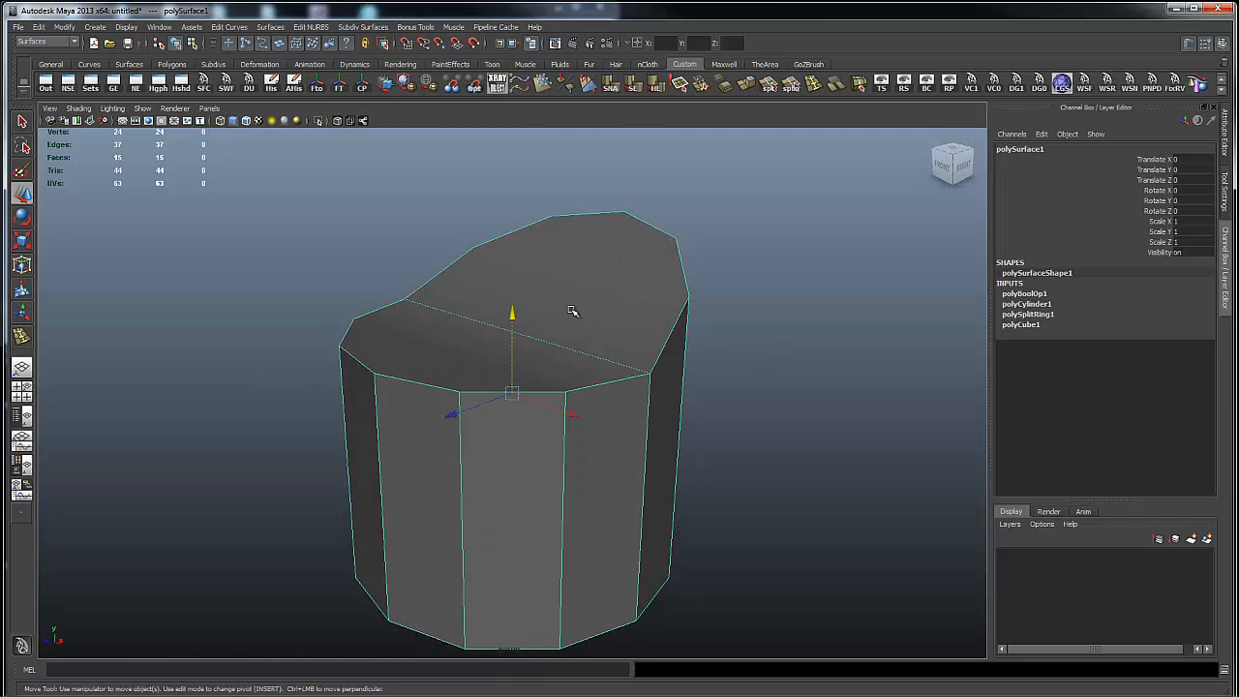
{"action": "left_click_drag", "start_coordinate": [535, 360], "coordinate": [420, 269], "text": "alt"}
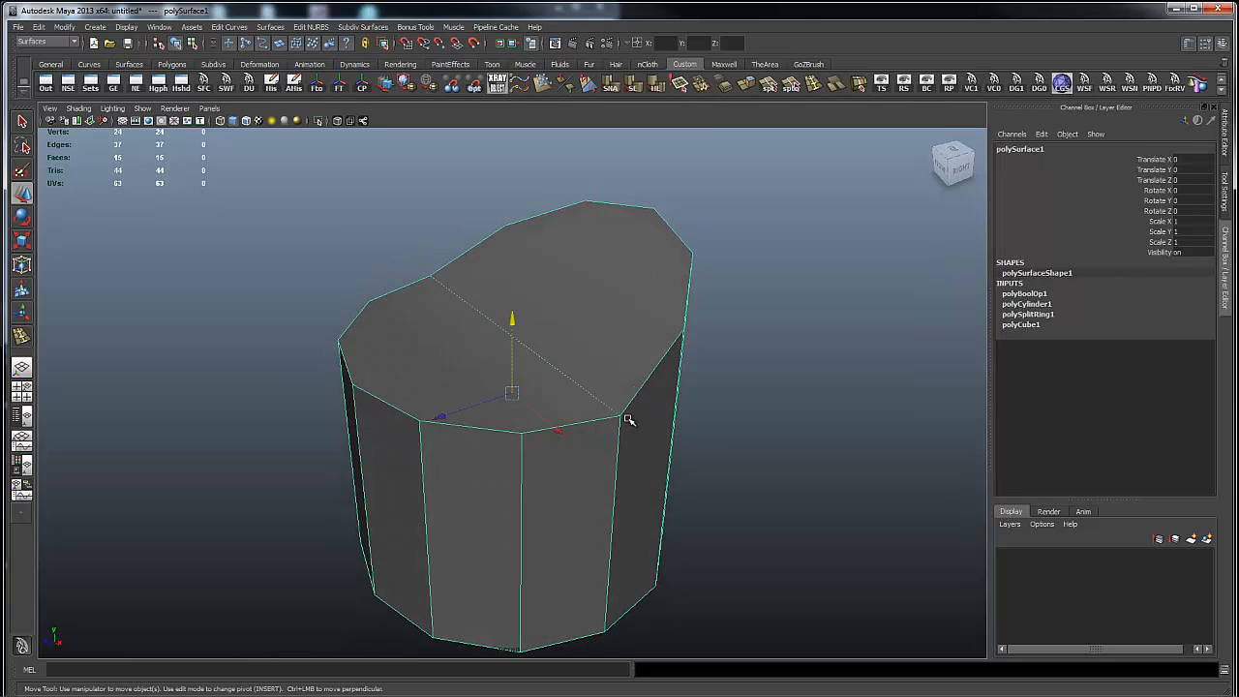
{"action": "left_click", "coordinate": [659, 85]}
{"action": "left_click_drag", "start_coordinate": [825, 326], "coordinate": [800, 308], "text": "alt"}
- Examine the vertices at both ends of the crease where the flat and slanted parts of the top meet
{"action": "left_click_drag", "start_coordinate": [538, 341], "coordinate": [534, 302], "text": "alt"}
{"action": "right_click_drag", "start_coordinate": [534, 302], "coordinate": [594, 415], "text": "alt"}
{"action": "right_click", "coordinate": [668, 414]}
{"action": "left_click_drag", "start_coordinate": [688, 342], "coordinate": [717, 373]}
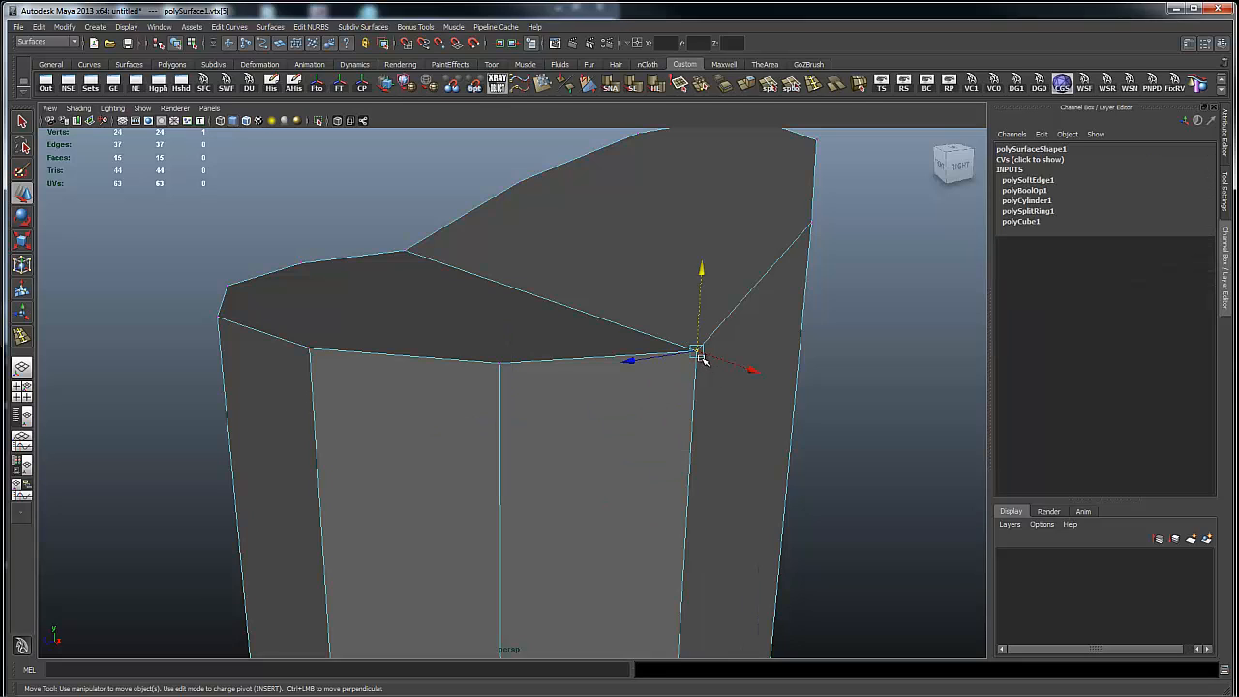
{"action": "left_click", "coordinate": [404, 250]}
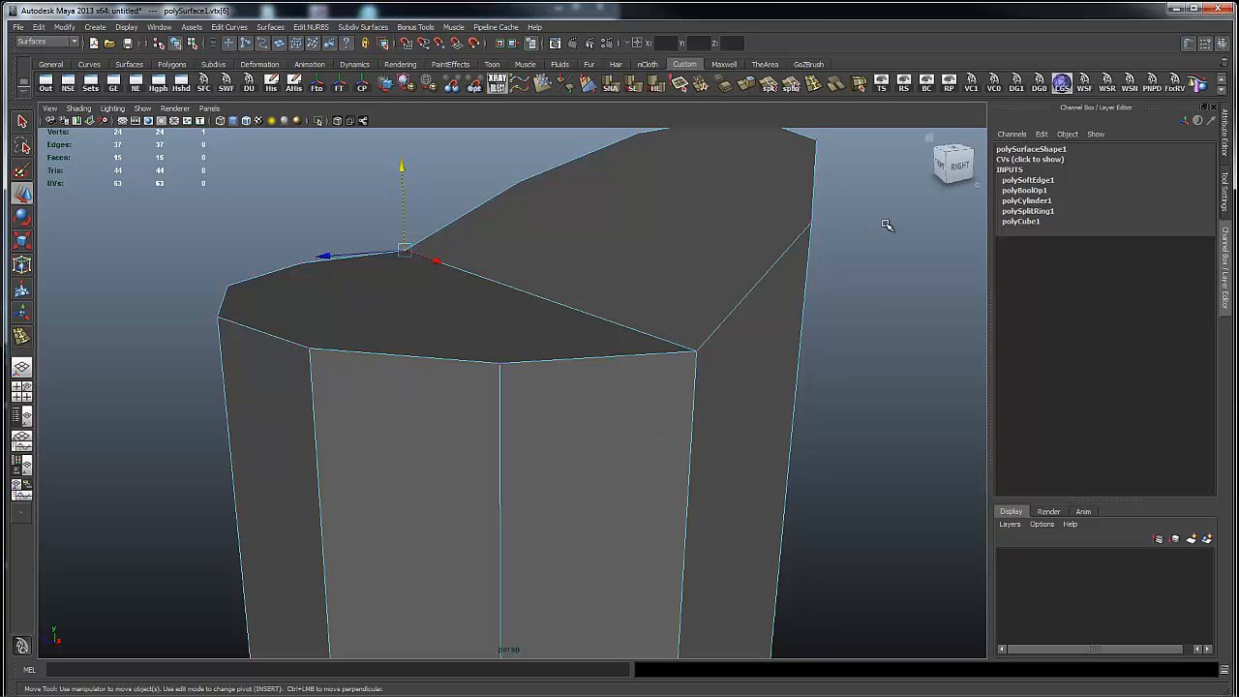
{"action": "left_click_drag", "start_coordinate": [719, 338], "coordinate": [711, 308], "text": "alt"}
{"action": "right_click_drag", "start_coordinate": [589, 309], "coordinate": [688, 335], "text": "alt"}
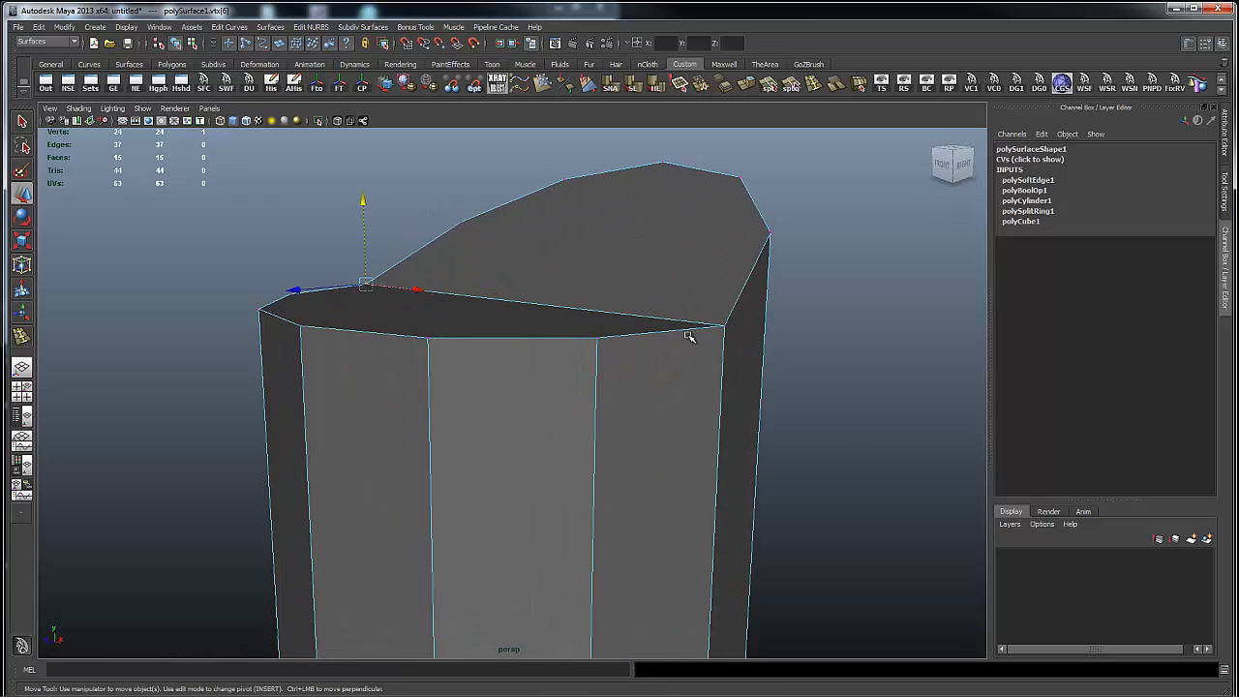
{"action": "left_click_drag", "start_coordinate": [688, 335], "coordinate": [571, 350], "text": "alt"}
{"action": "right_click_drag", "start_coordinate": [526, 365], "coordinate": [629, 336], "text": "alt"}
{"action": "left_click", "coordinate": [658, 322]}
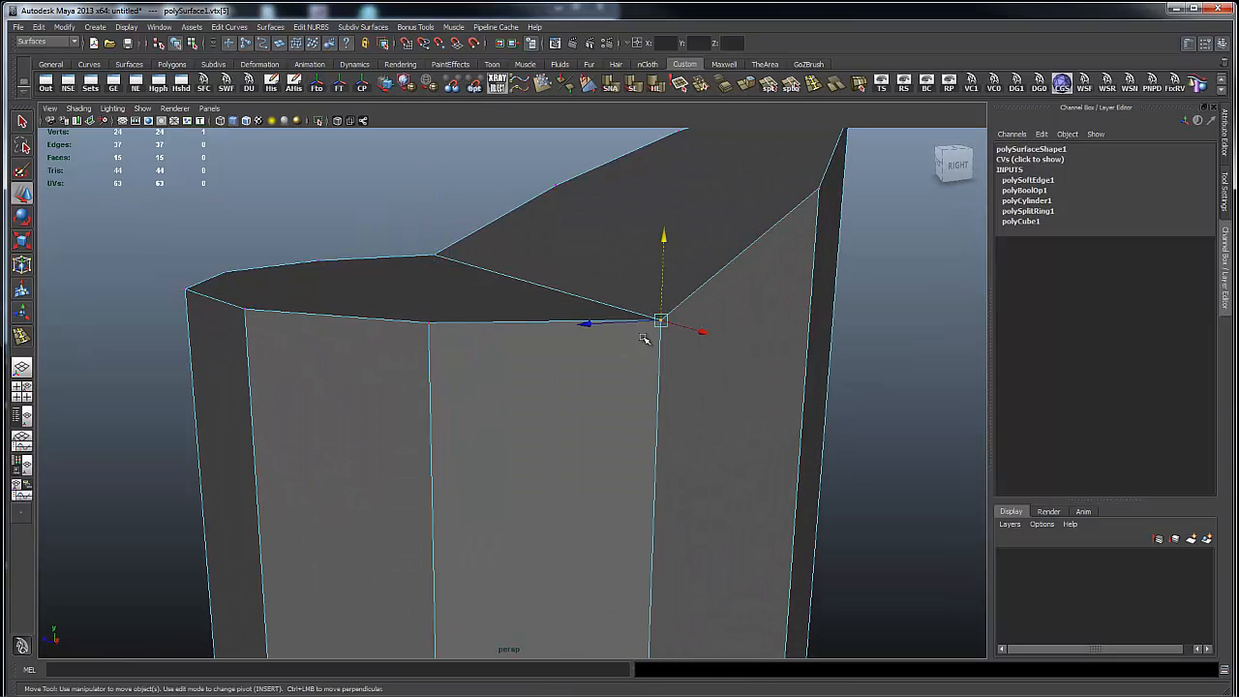
{"action": "left_click", "coordinate": [433, 256]}
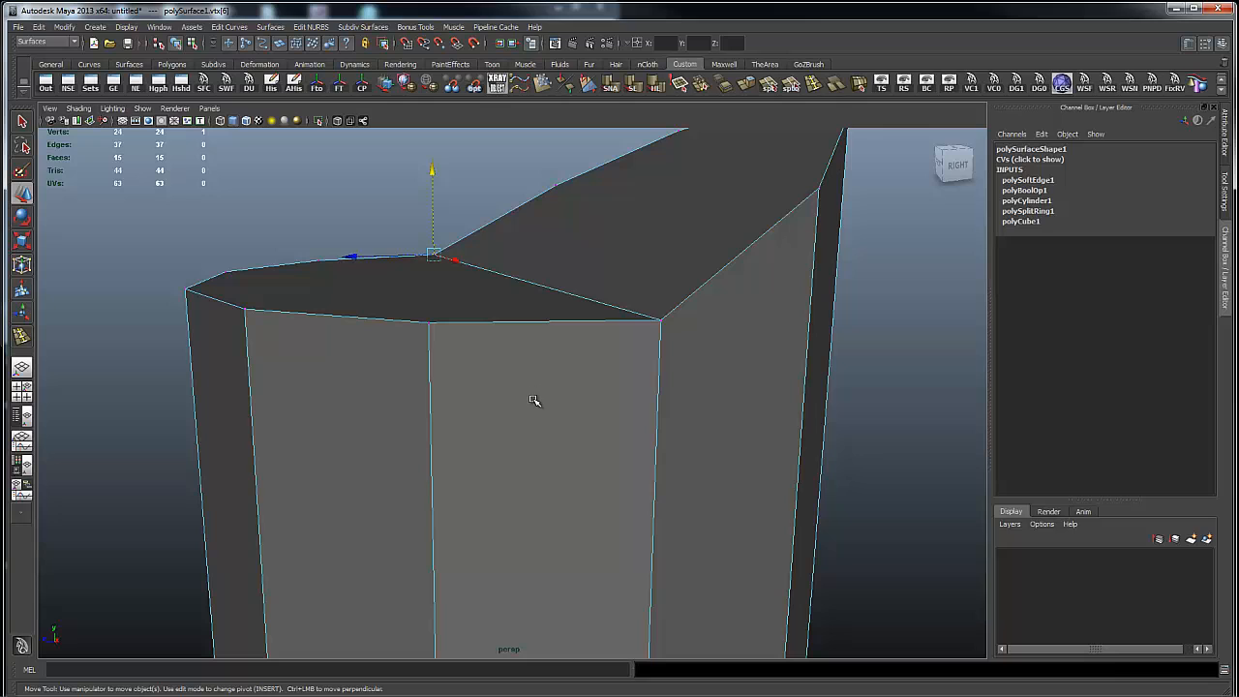
- Examine the slanted top and the side faces of the cut cylinder from several angles
{"action": "left_click_drag", "start_coordinate": [719, 368], "coordinate": [668, 383], "text": "alt"}
{"action": "right_click_drag", "start_coordinate": [707, 381], "coordinate": [551, 404], "text": "alt"}
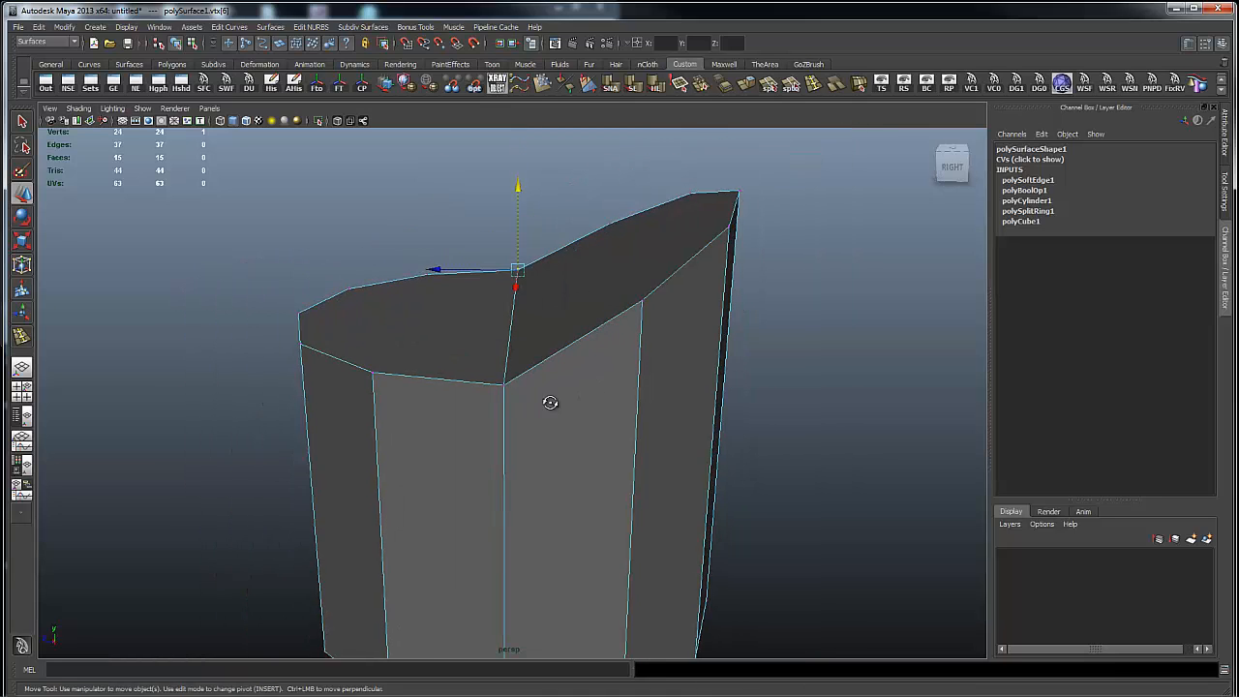
{"action": "left_click_drag", "start_coordinate": [551, 403], "coordinate": [566, 404], "text": "alt"}
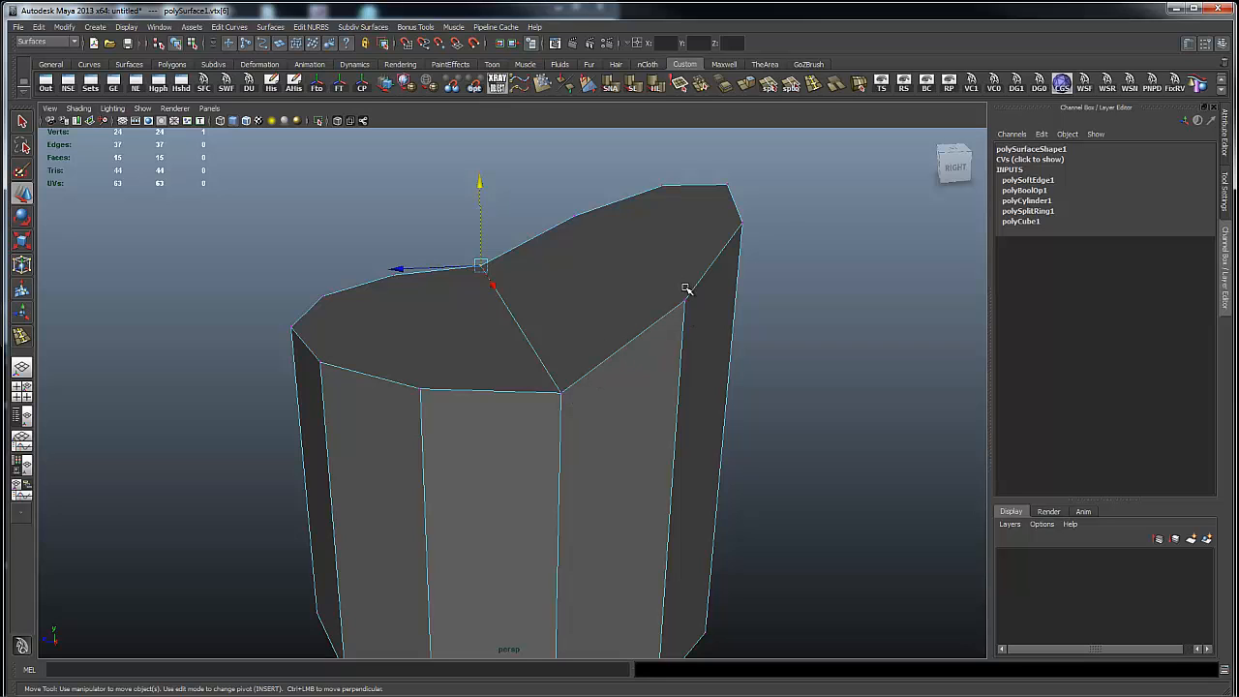
{"action": "left_click_drag", "start_coordinate": [597, 365], "coordinate": [661, 418], "text": "alt"}
{"action": "right_click_drag", "start_coordinate": [662, 417], "coordinate": [638, 445], "text": "alt"}
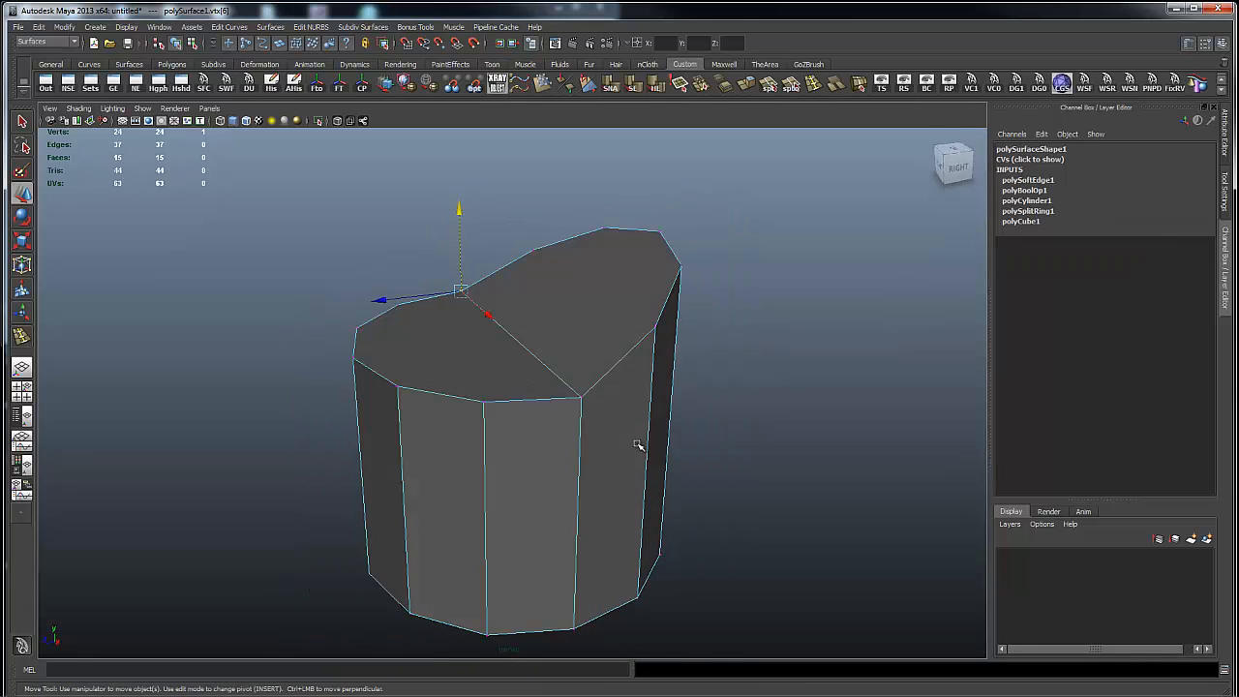
{"action": "left_click_drag", "start_coordinate": [639, 447], "coordinate": [655, 465], "text": "alt"}
{"action": "middle_click_drag", "start_coordinate": [610, 437], "coordinate": [616, 396], "text": "alt"}
{"action": "right_click_drag", "start_coordinate": [758, 386], "coordinate": [711, 394], "text": "alt"}
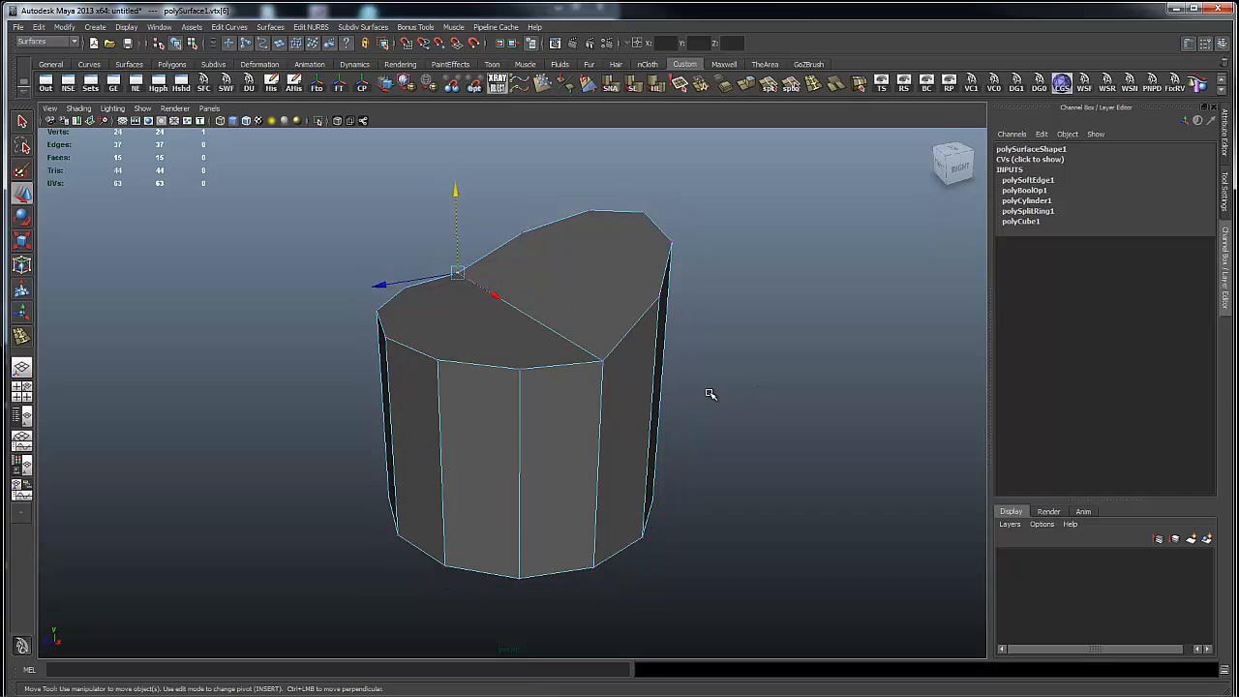
- Leave vertex editing and select the whole cut cylinder as an object
{"action": "left_click", "coordinate": [693, 380]}
{"action": "right_click_drag", "start_coordinate": [574, 366], "coordinate": [617, 347]}
{"action": "left_click", "coordinate": [603, 403]}
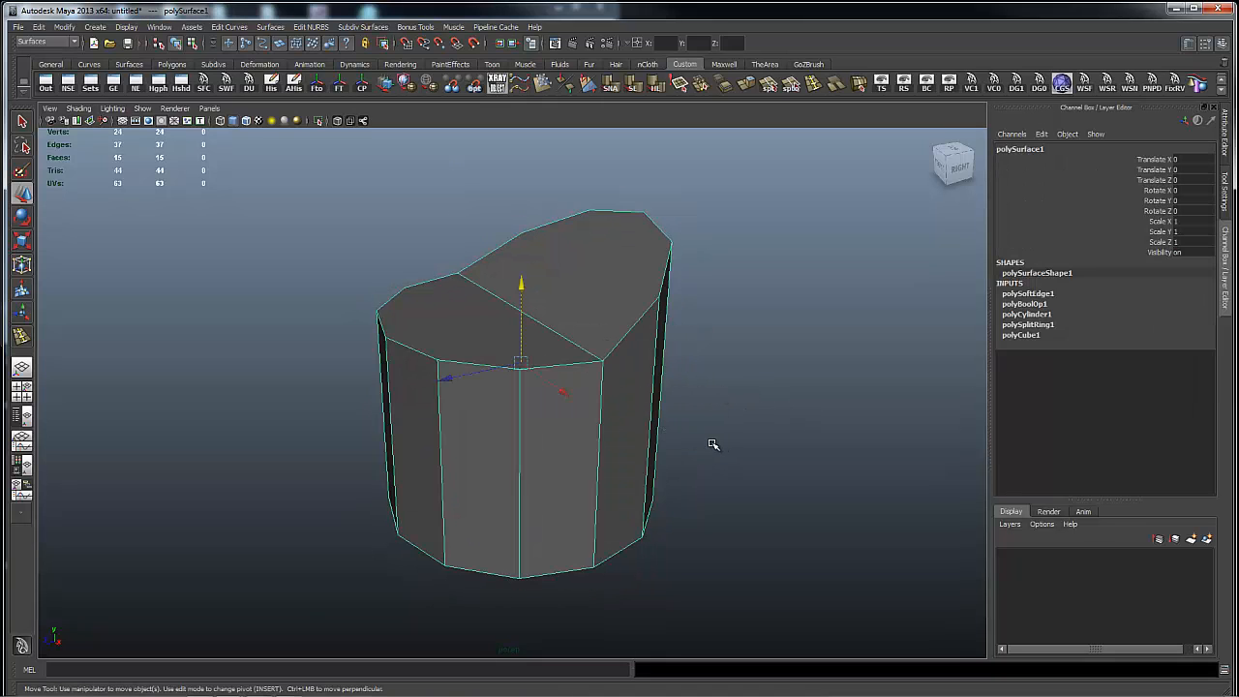